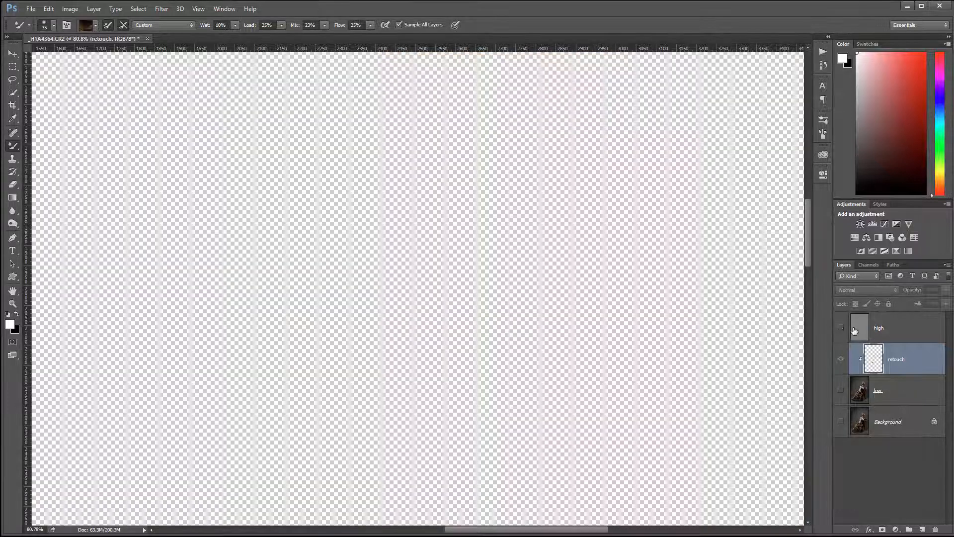
- Make the high layer visible and add an empty 'retouch' layer above it, clipped to high
left_click(842, 328)
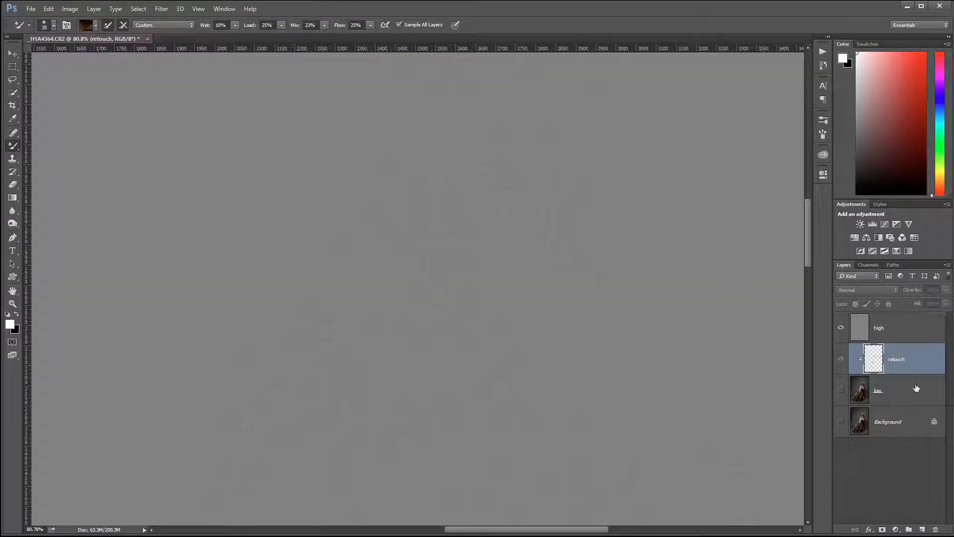
left_click(895, 329)
left_click(923, 529)
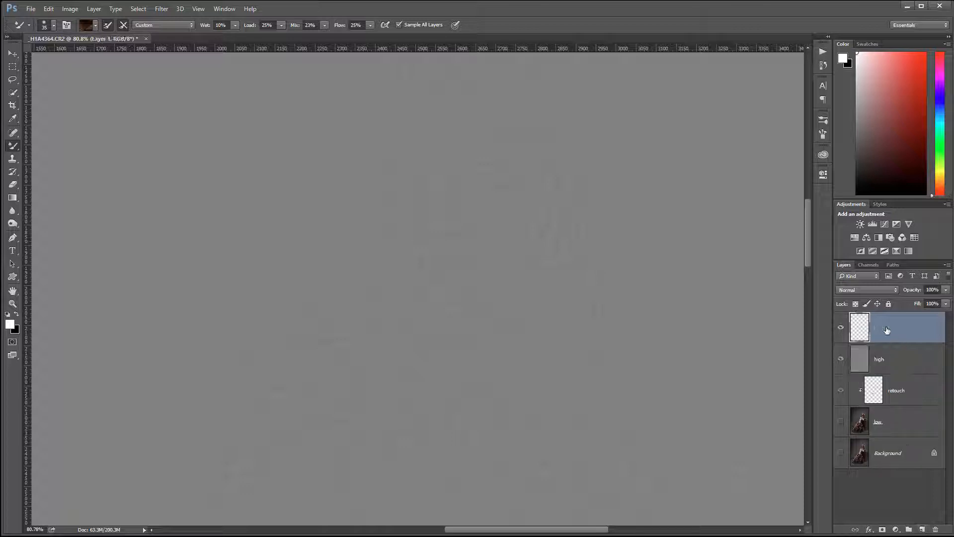
double_click(887, 329)
type("retouch")
left_click(934, 340)
left_click(921, 342, "alt")
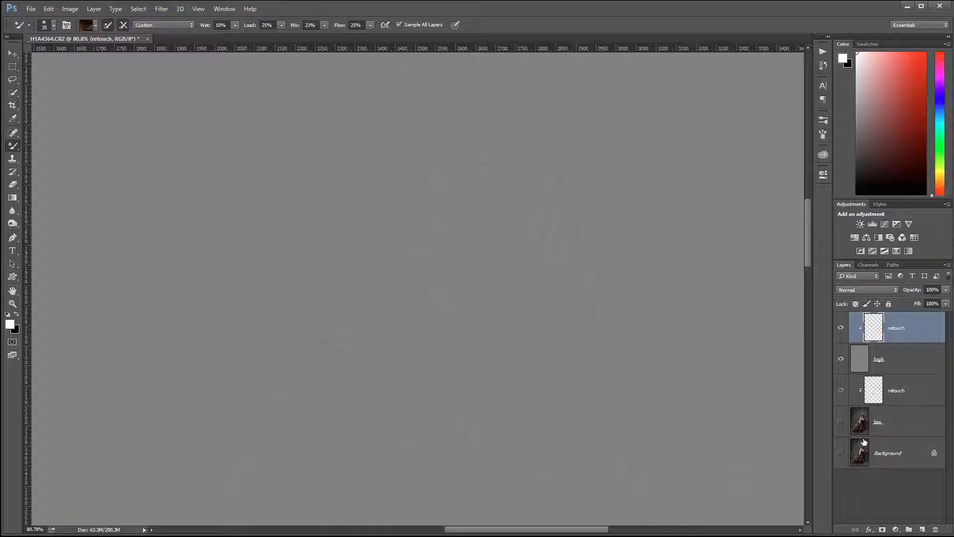
- Add a Curves adjustment layer with black point 63 and white point 192, blended in Overlay mode
left_click(894, 530)
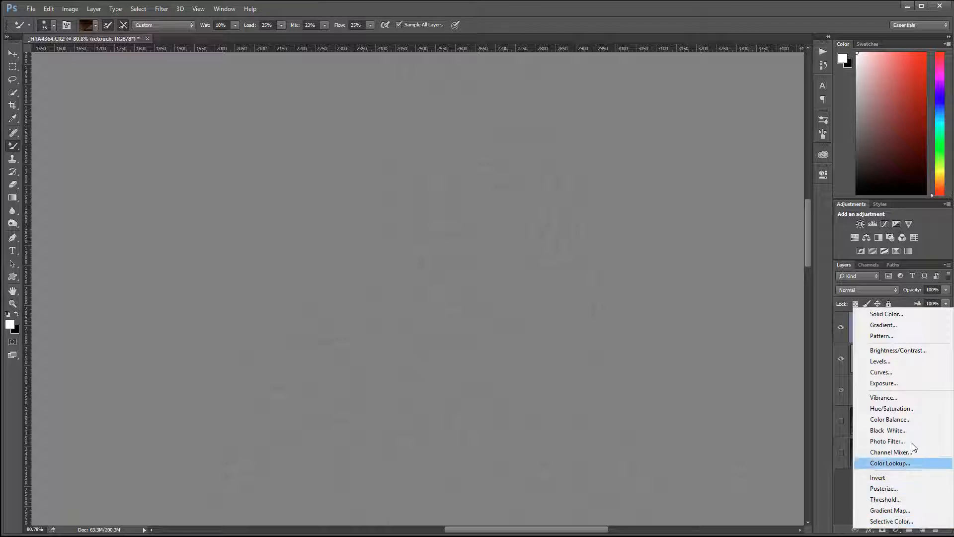
left_click(917, 372)
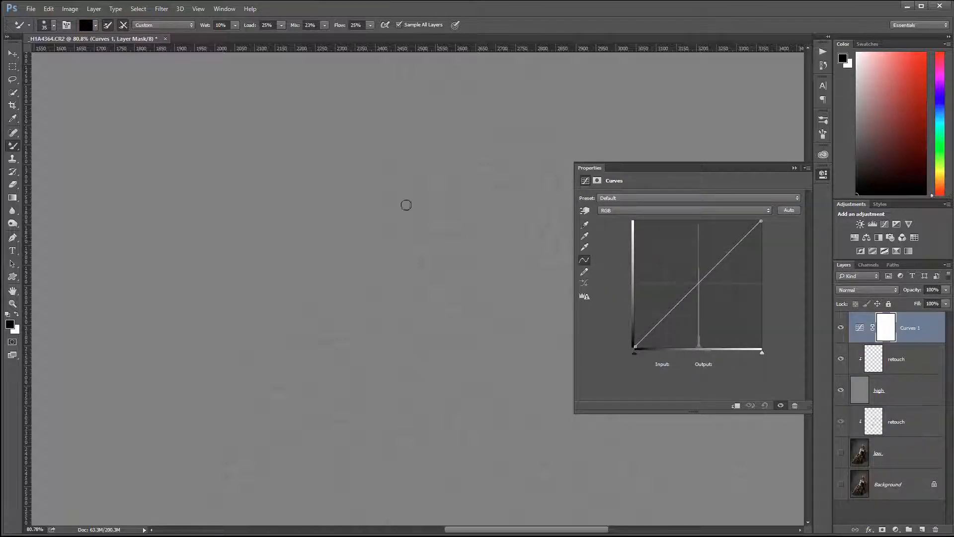
left_click_drag(634, 351, 666, 353)
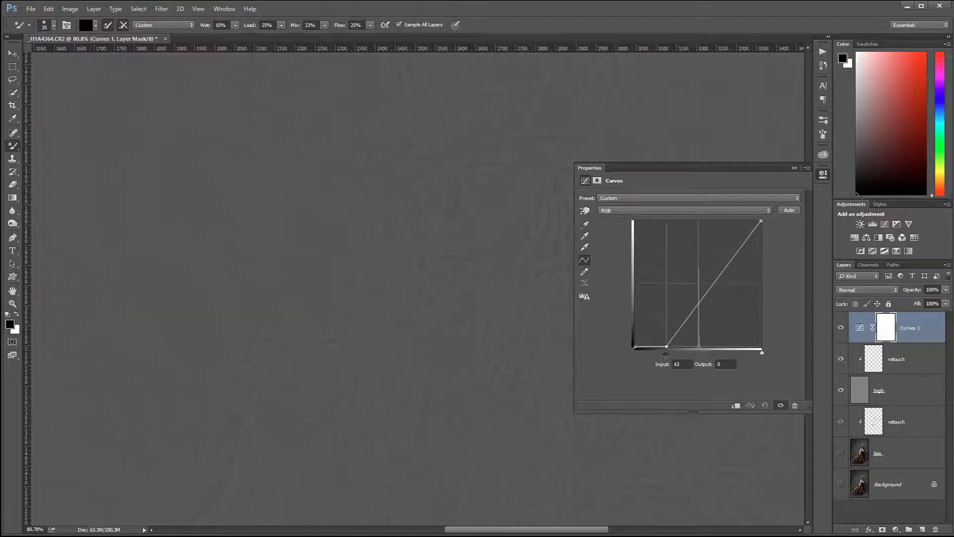
left_click_drag(763, 221, 731, 212)
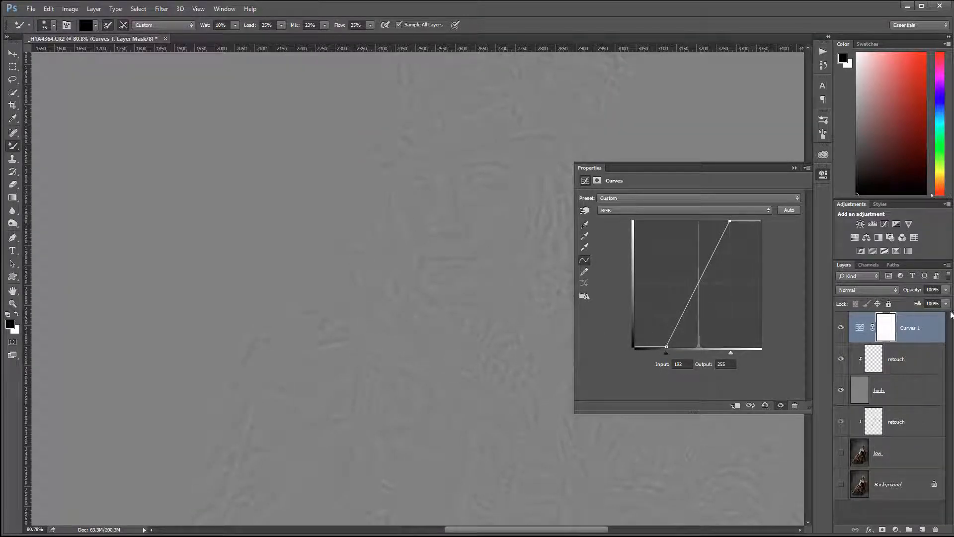
left_click(893, 293)
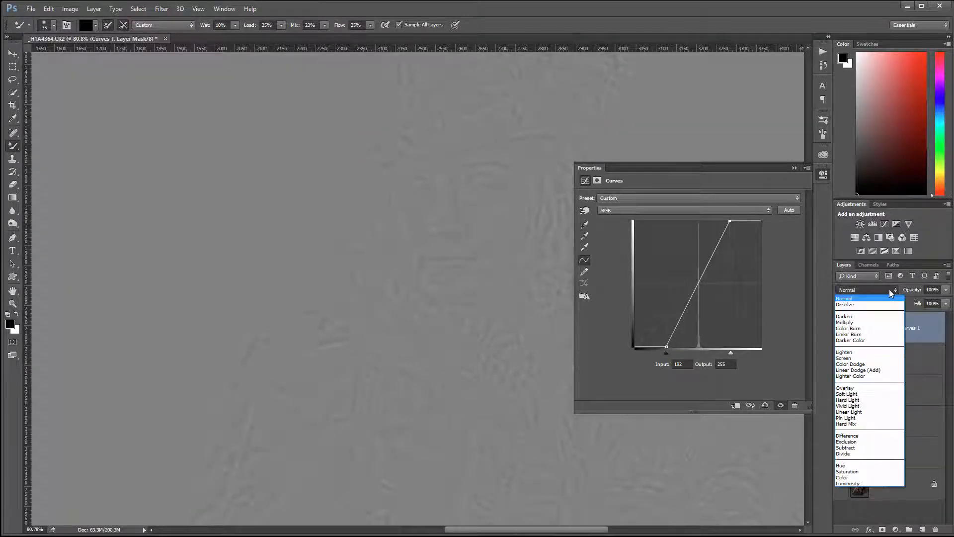
left_click(864, 389)
left_click(824, 174)
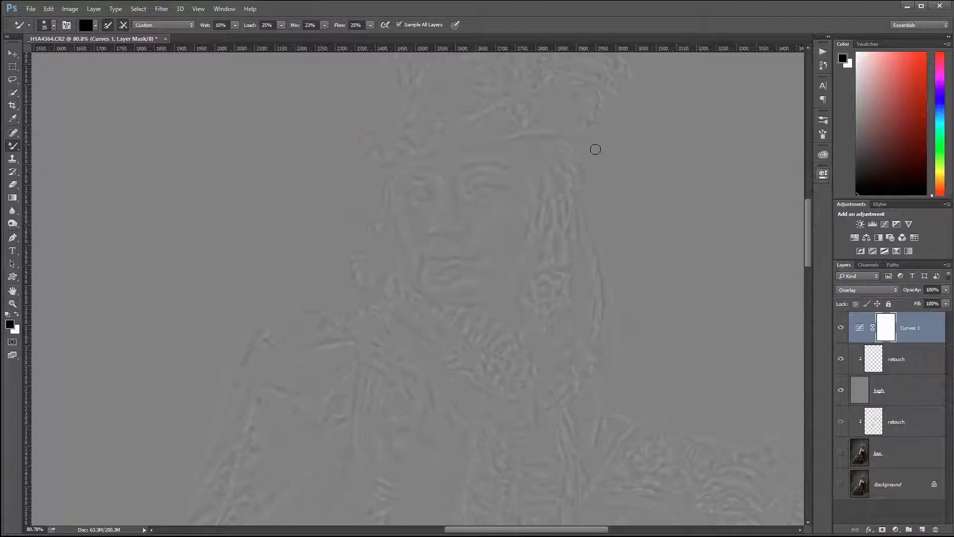
left_click(13, 53)
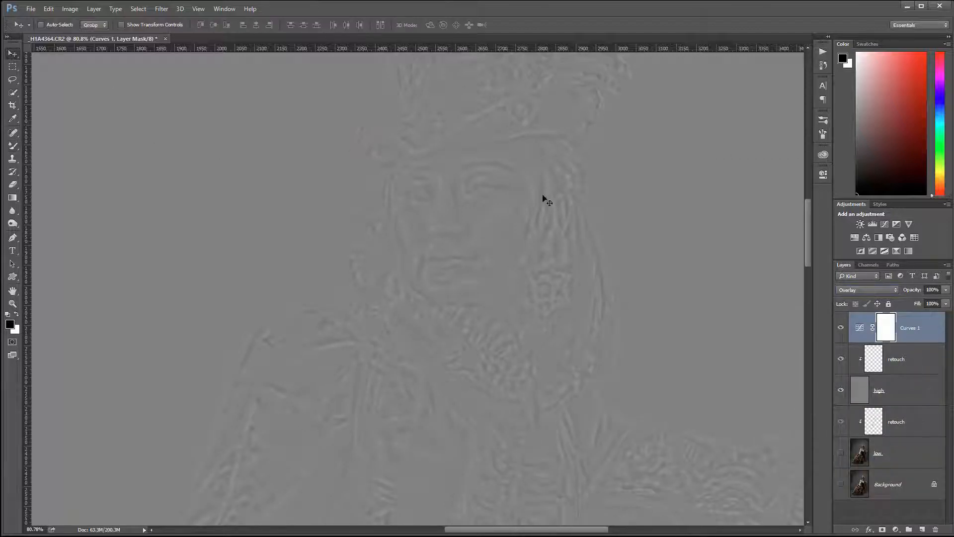
- Zoom in, check the Curves 1 effect, set white foreground and select the upper retouch layer
scroll(450, 210, "up", 5)
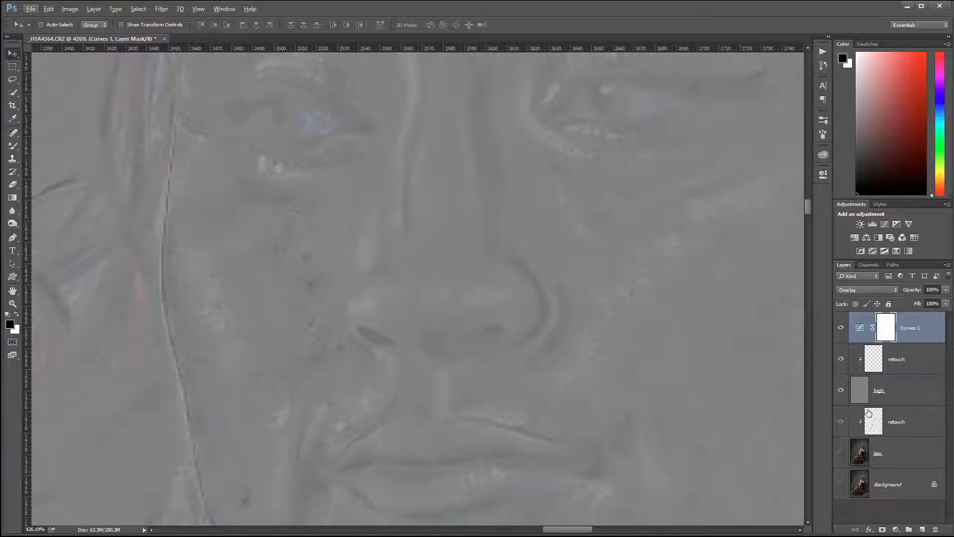
left_click(840, 330)
left_click(841, 330)
key("x")
left_click(902, 362)
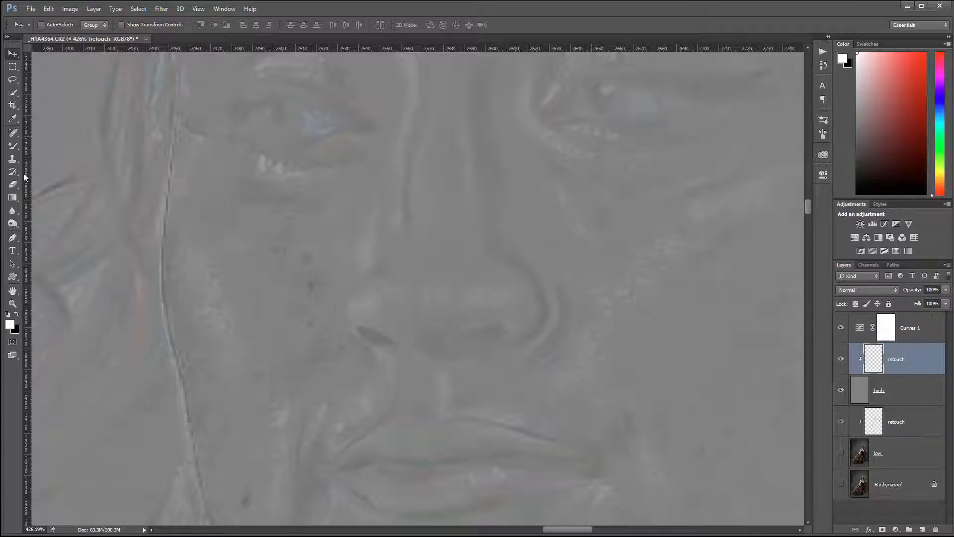
- Set up the Clone Stamp at 100% opacity with a 35 px brush
left_click(13, 158)
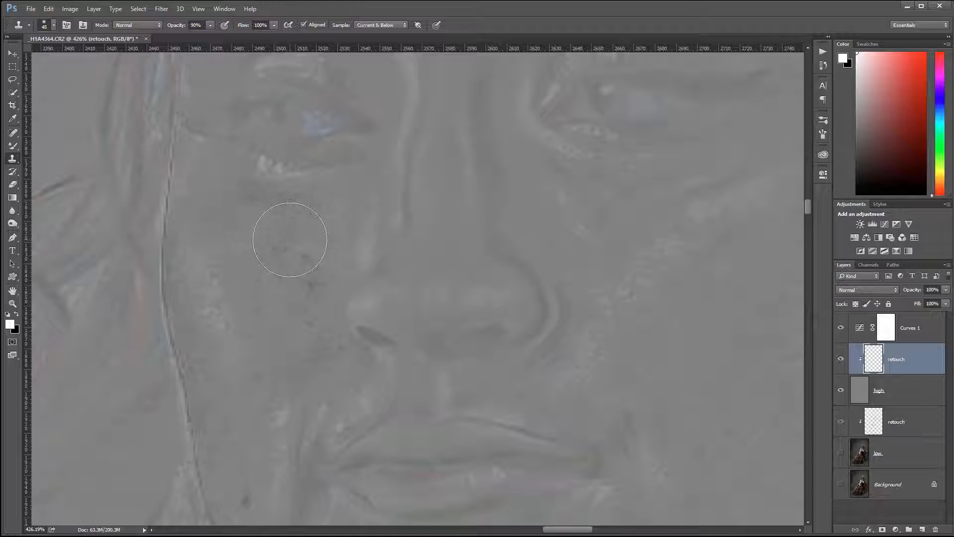
key("0")
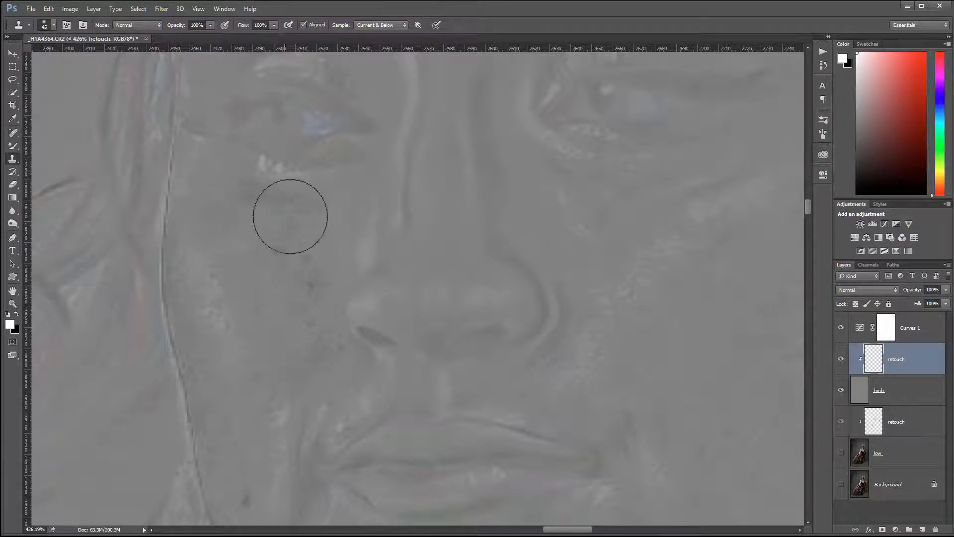
right_click(292, 230)
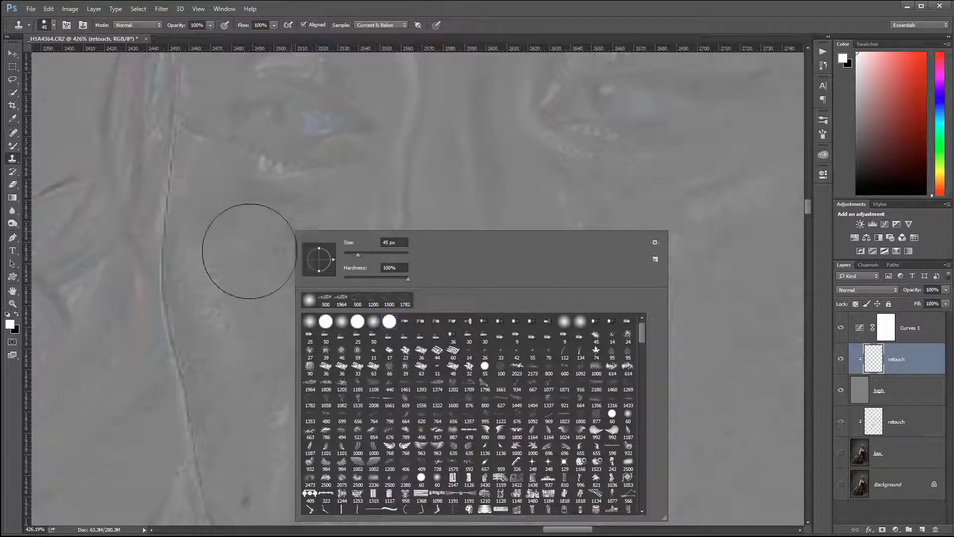
left_click(263, 253)
left_click(465, 205)
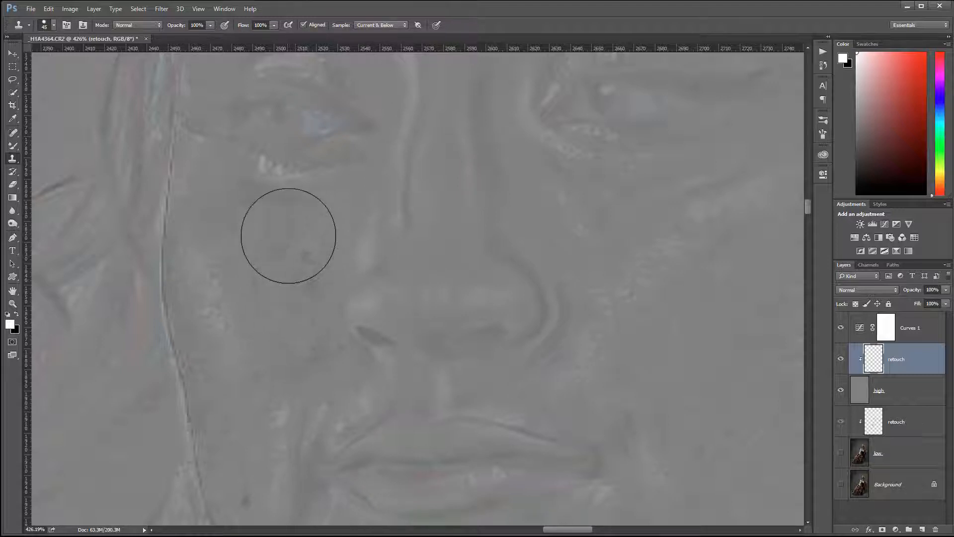
key("bracketleft")
key("bracketleft")
key("bracketleft")
key("bracketleft")
key("bracketleft")
key("bracketleft")
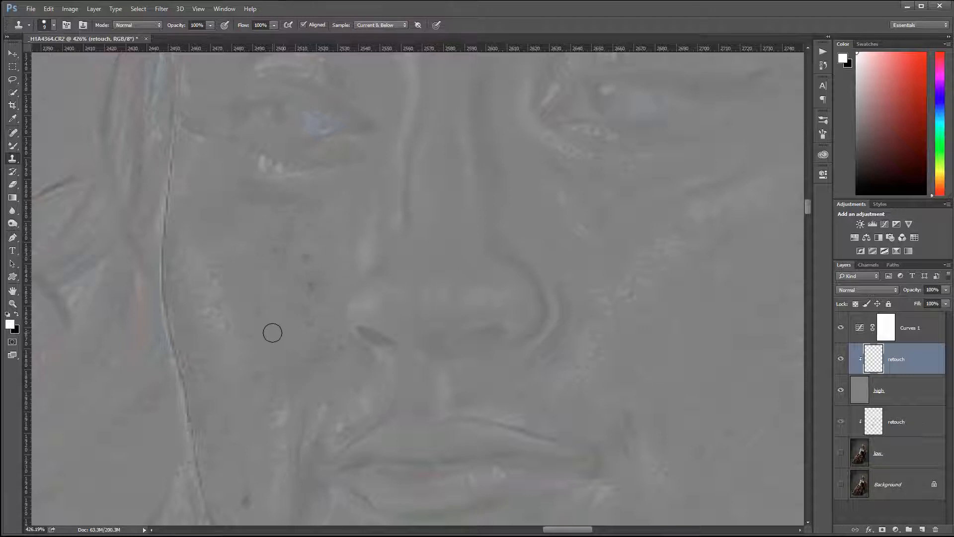
- Clone away the dark and faint spots on the cheek using nearby clean skin
left_click(298, 237, "alt")
left_click(307, 257)
left_click(303, 249, "alt")
left_click(313, 285)
left_click(323, 296)
left_click(311, 251)
left_click(294, 247, "alt")
left_click(277, 250)
left_click(340, 351)
left_click(306, 361)
- Clone out the dark blemish near the chin and smooth darker skin patches toward the jaw
left_click_drag(304, 412, 356, 188)
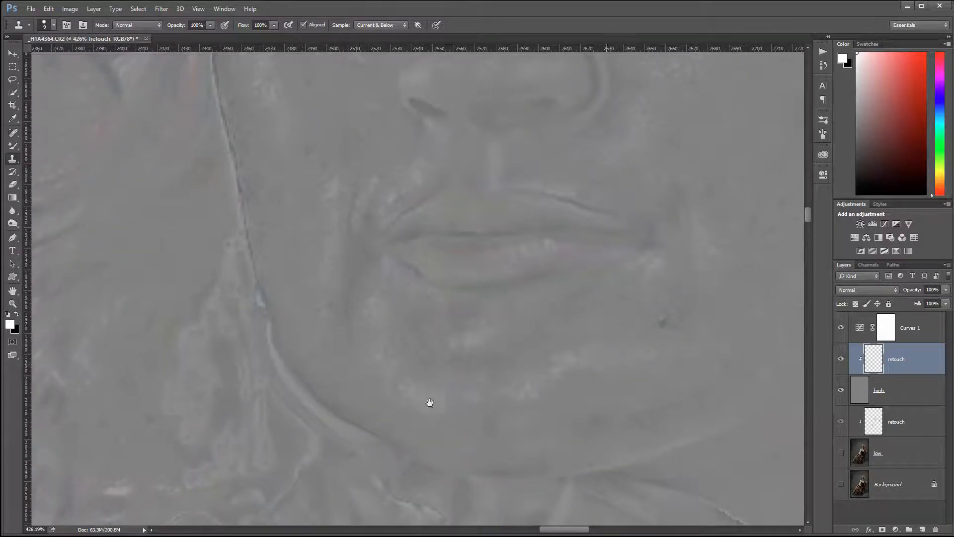
left_click_drag(610, 366, 351, 414)
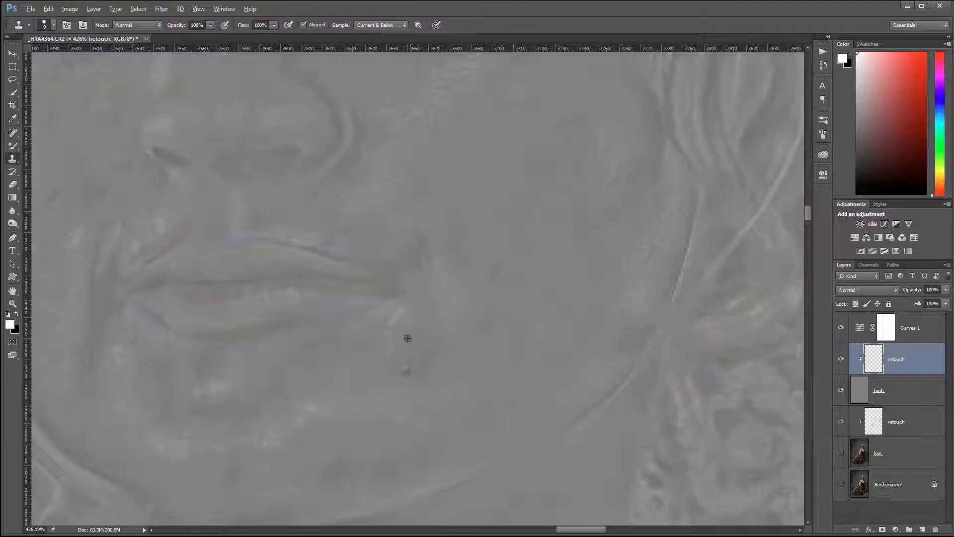
left_click(404, 370)
mouse_move(468, 427)
left_mouse_down()
mouse_move(486, 343)
mouse_move(501, 320)
left_mouse_up()
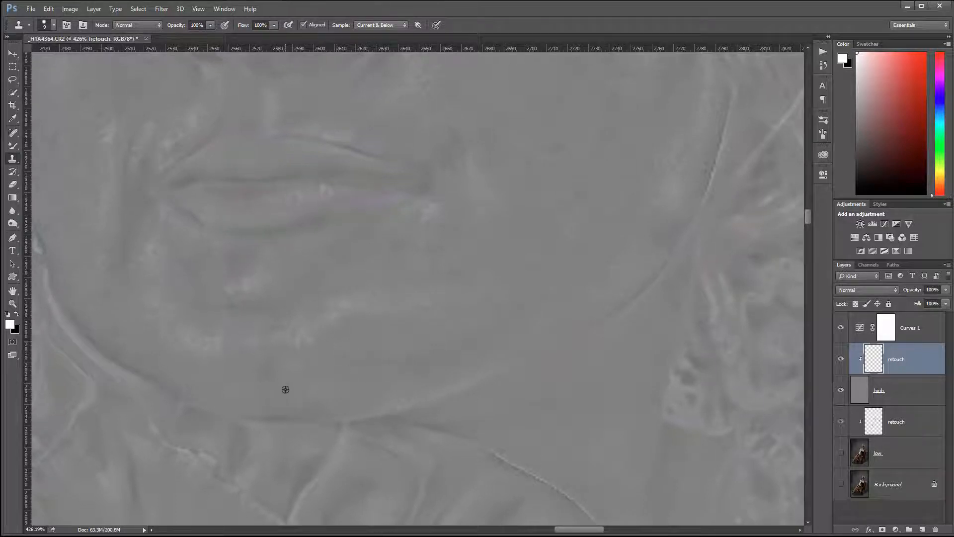
left_click_drag(538, 212, 432, 388)
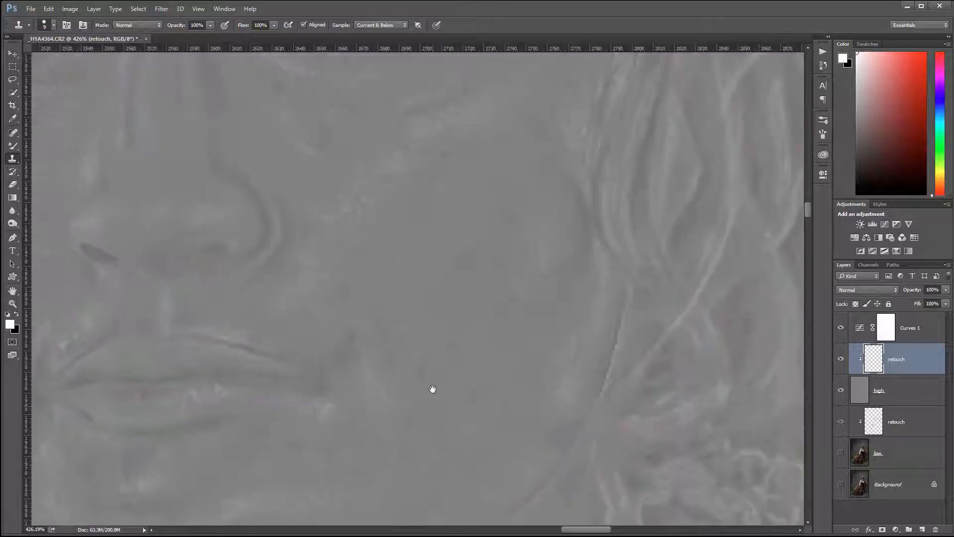
mouse_move(460, 217)
left_mouse_down()
mouse_move(501, 213)
mouse_move(460, 234)
mouse_move(473, 228)
mouse_move(440, 263)
mouse_move(492, 255)
mouse_move(465, 263)
left_mouse_up()
left_click(501, 322, "alt")
left_click(576, 321, "alt")
left_click(490, 349)
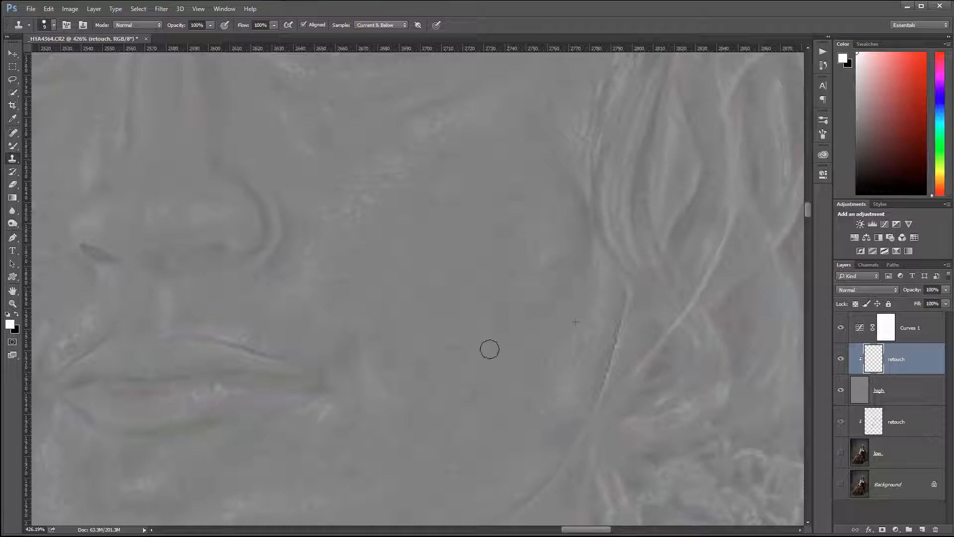
left_click(461, 342, "alt")
- Pan across the upper face, eyes, nose and forehead to inspect for more blemishes
left_click_drag(430, 366, 437, 366)
left_click_drag(519, 223, 542, 381)
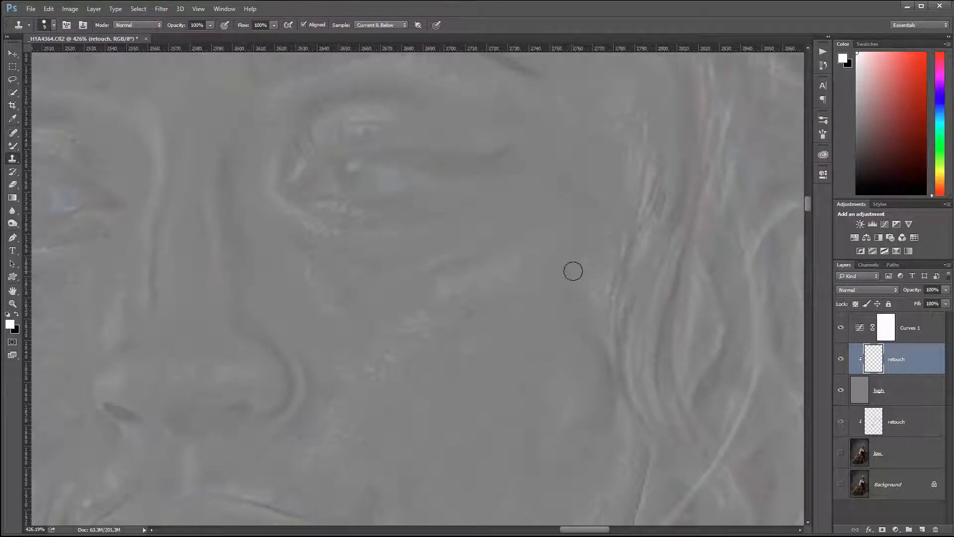
left_click_drag(357, 252, 548, 297)
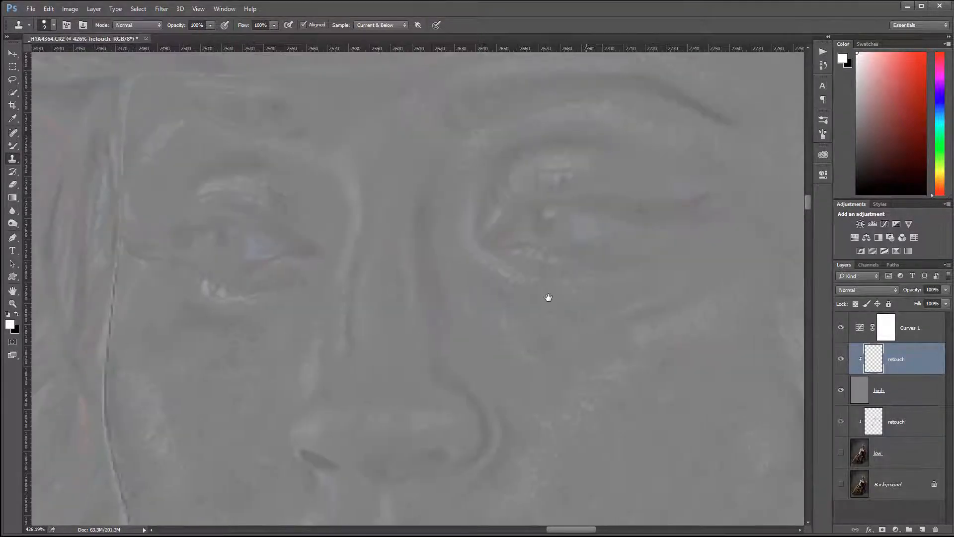
left_click_drag(432, 145, 409, 299)
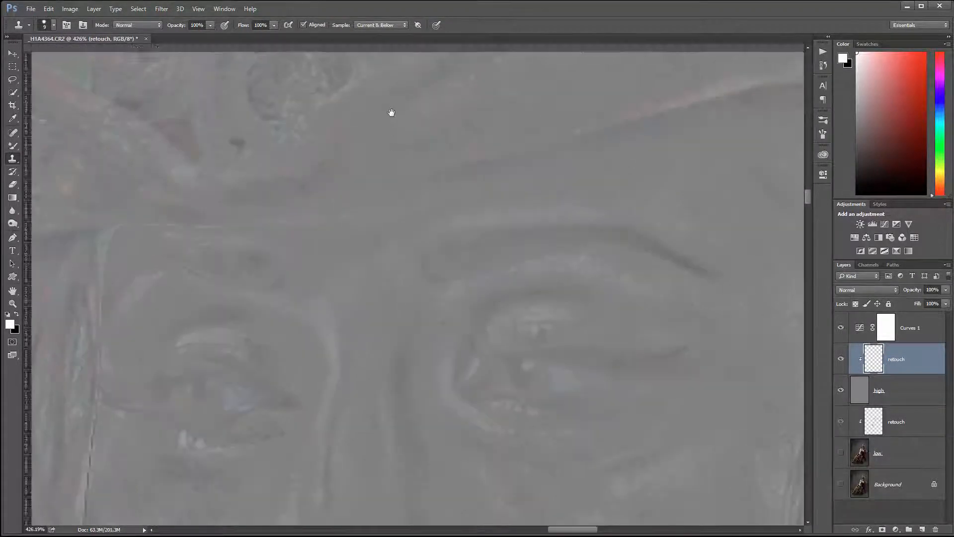
left_click_drag(387, 470, 415, 507)
left_click_drag(372, 235, 388, 302)
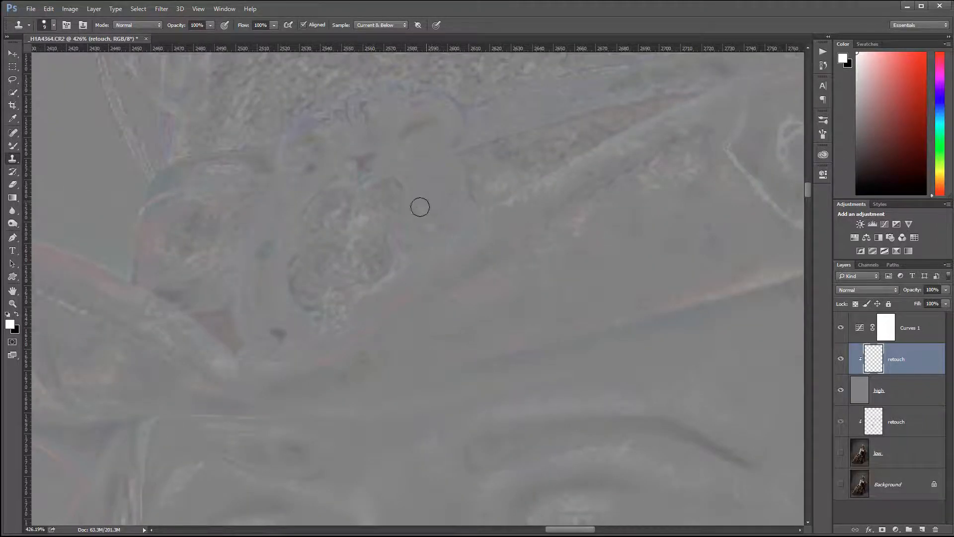
scroll(445, 213, "up", 3)
scroll(445, 214, "down", 4)
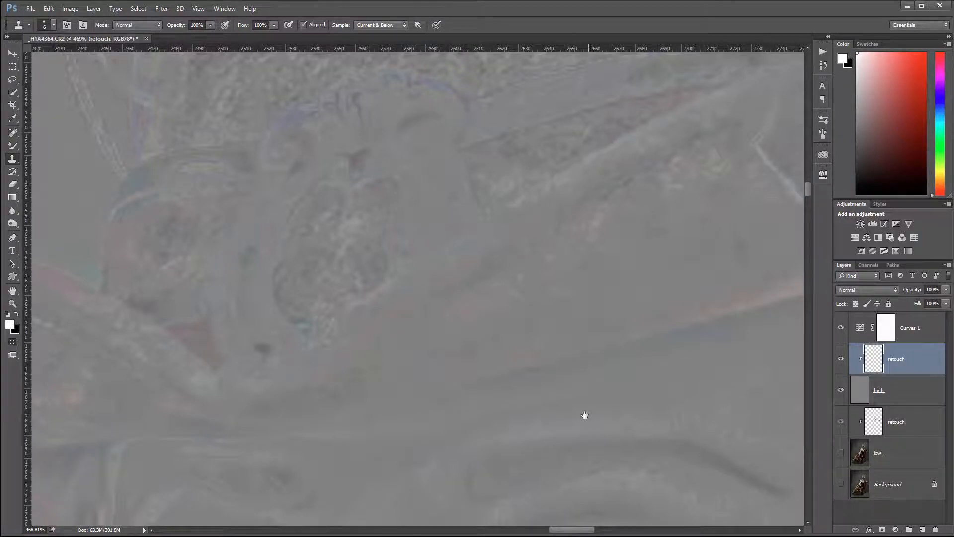
- Clone over the skin texture blemish beside the mouth corner
left_click_drag(584, 415, 523, 145)
left_click_drag(535, 449, 480, 160)
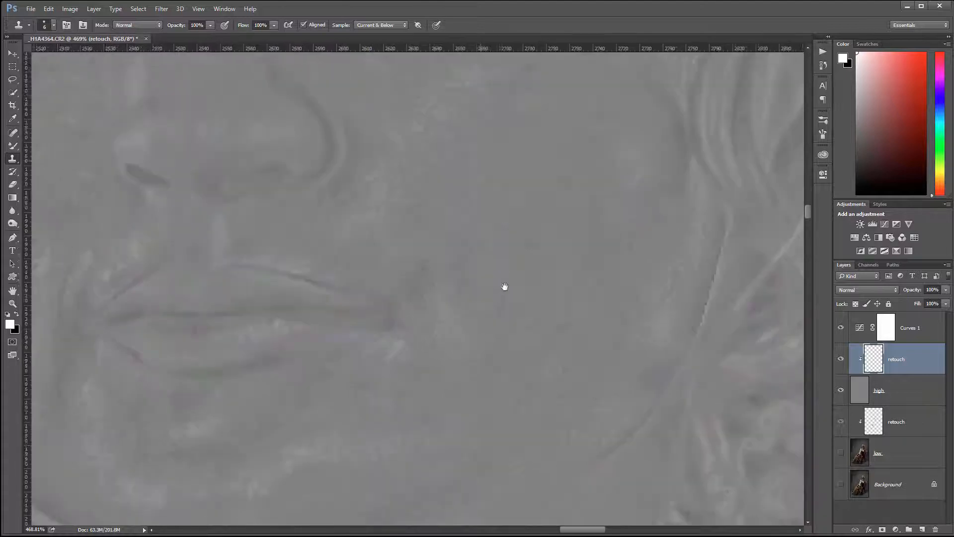
left_click_drag(505, 287, 491, 435)
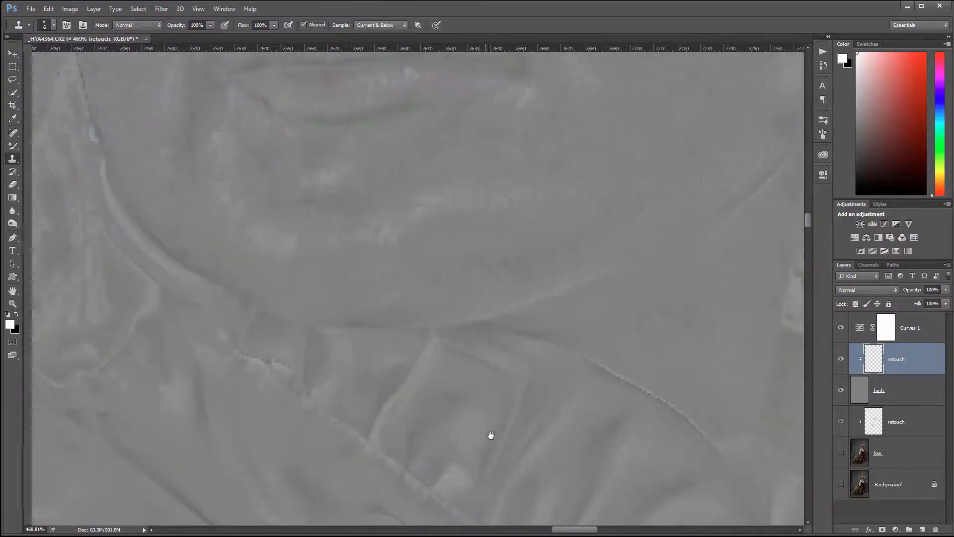
left_click_drag(252, 145, 313, 283)
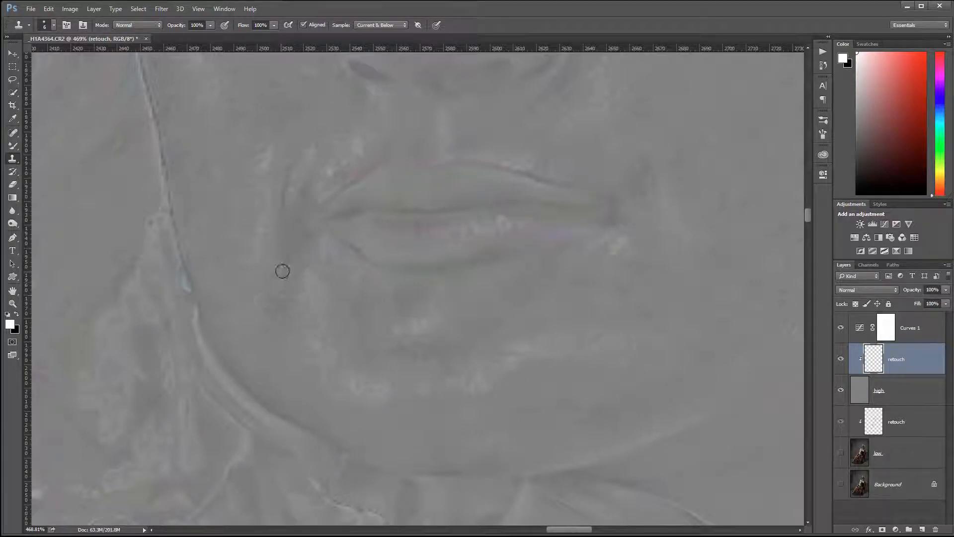
left_click(293, 255, "alt")
left_click_drag(297, 257, 306, 249)
- Clone over the texture blemish on the shoulder fabric
left_click_drag(717, 317, 541, 277)
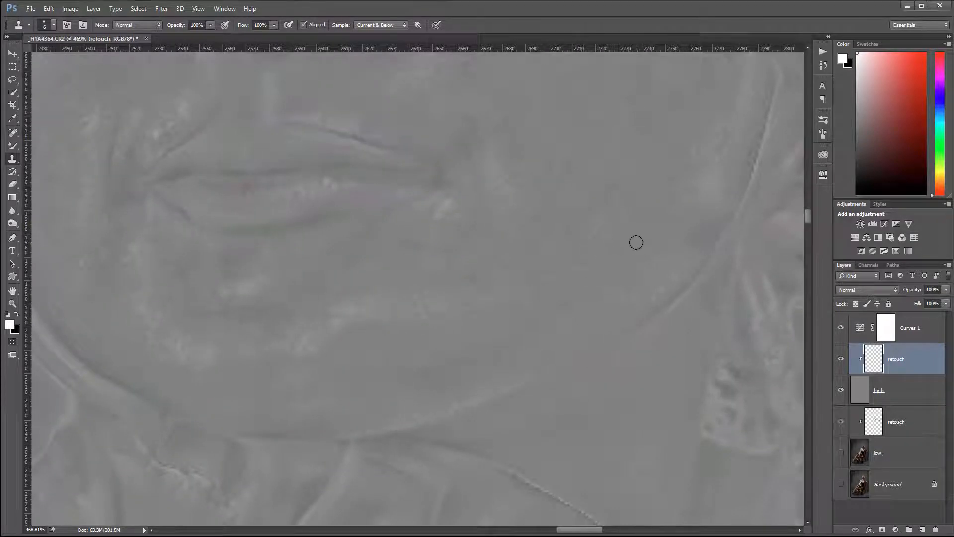
left_click_drag(636, 361, 398, 107)
left_click_drag(591, 370, 565, 362)
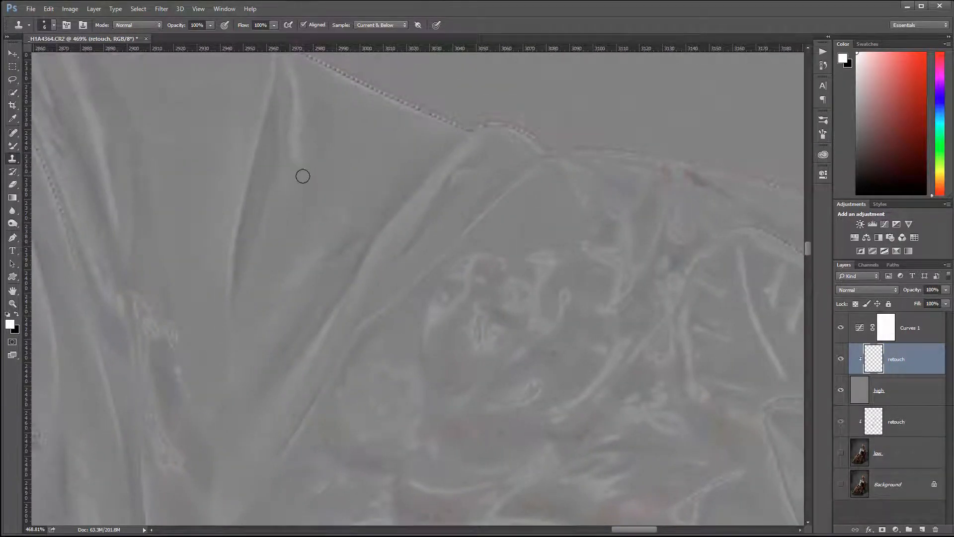
left_click(333, 169, "alt")
left_click_drag(344, 213, 336, 216)
- Pan and zoom around the fingers and buckle area, then back to the upper image
left_click_drag(612, 333, 450, 214)
left_click_drag(638, 358, 394, 177)
left_click_drag(681, 409, 575, 169)
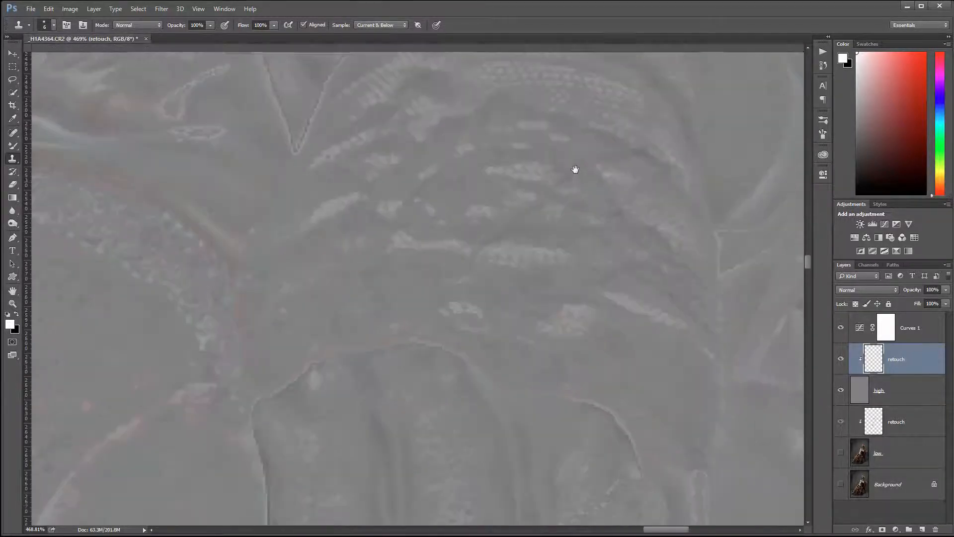
left_click_drag(474, 462, 454, 328)
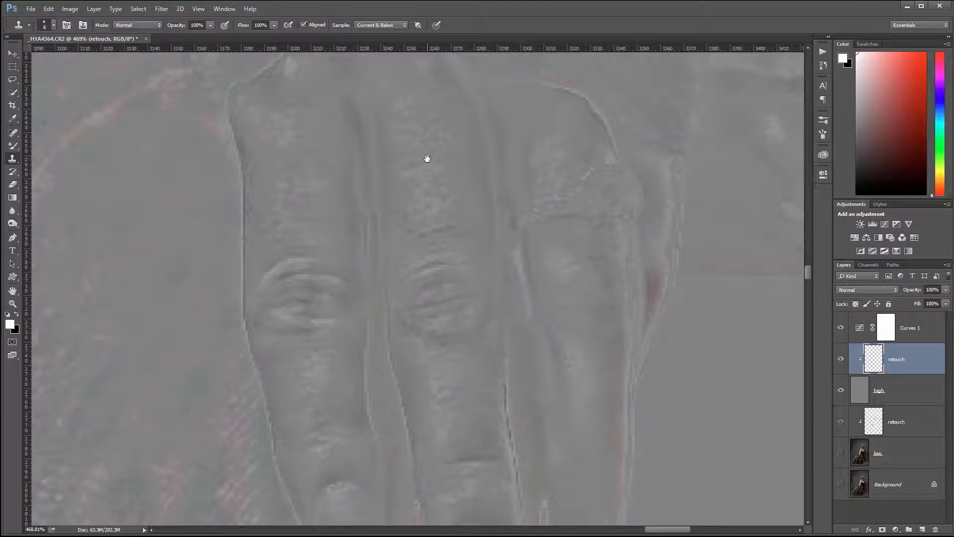
left_click_drag(501, 391, 476, 290)
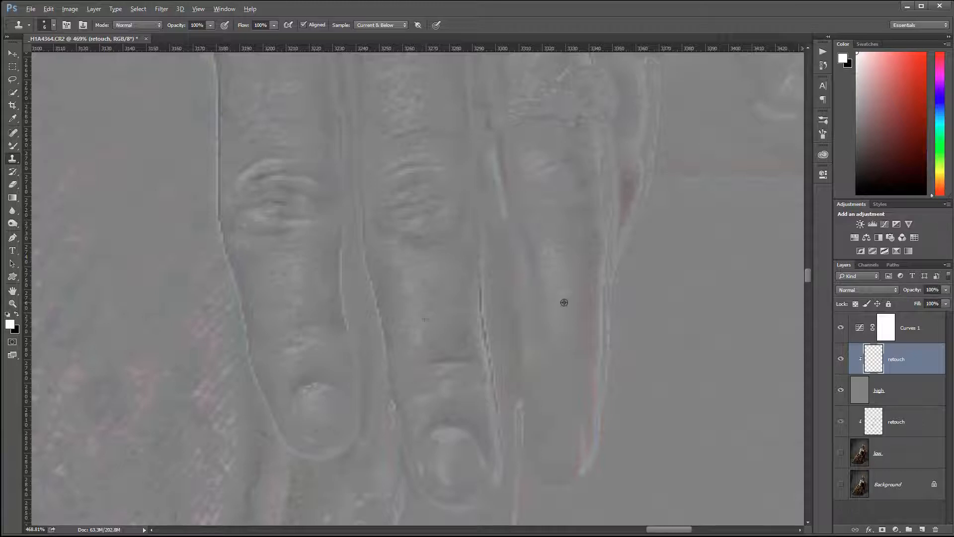
left_click_drag(604, 349, 635, 485)
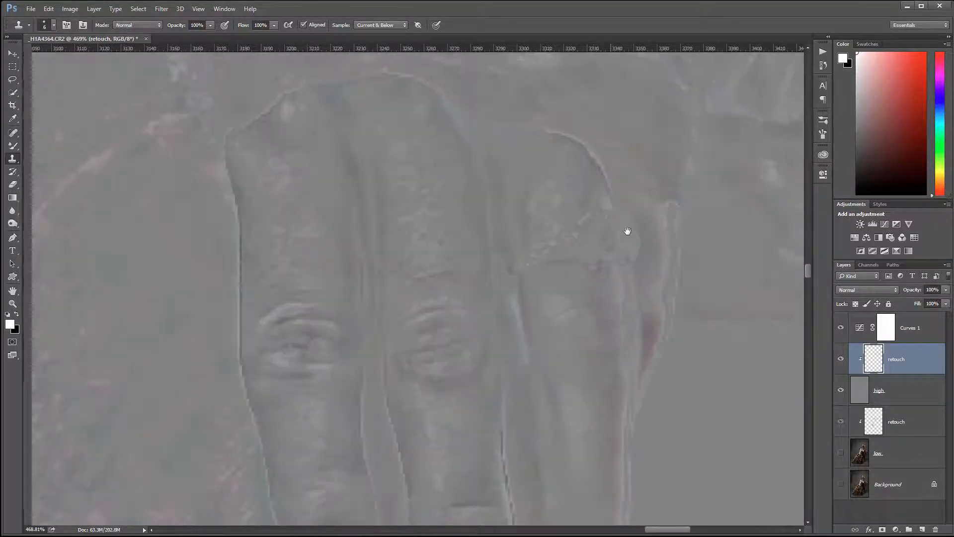
left_click_drag(626, 230, 641, 92)
left_click_drag(133, 339, 621, 203)
left_click_drag(172, 320, 603, 224)
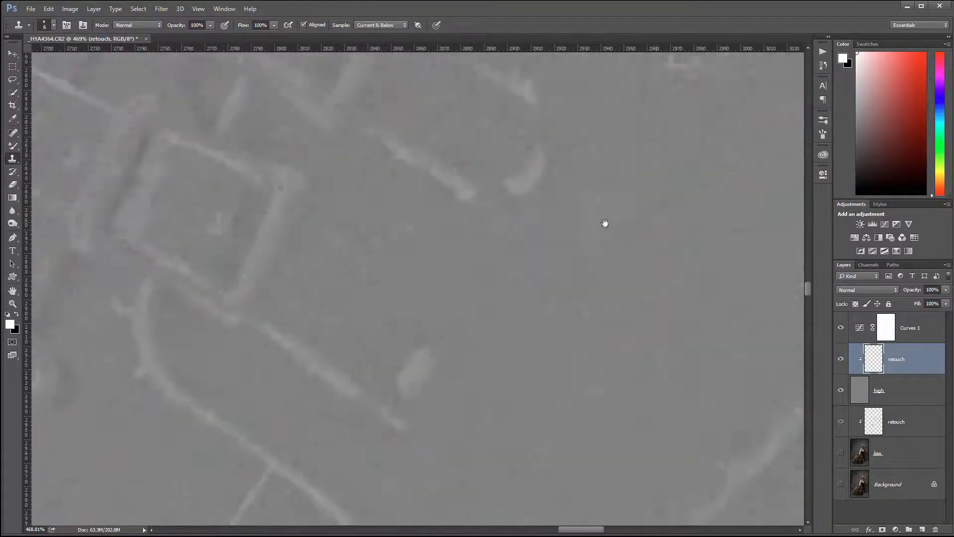
left_click_drag(436, 400, 616, 482)
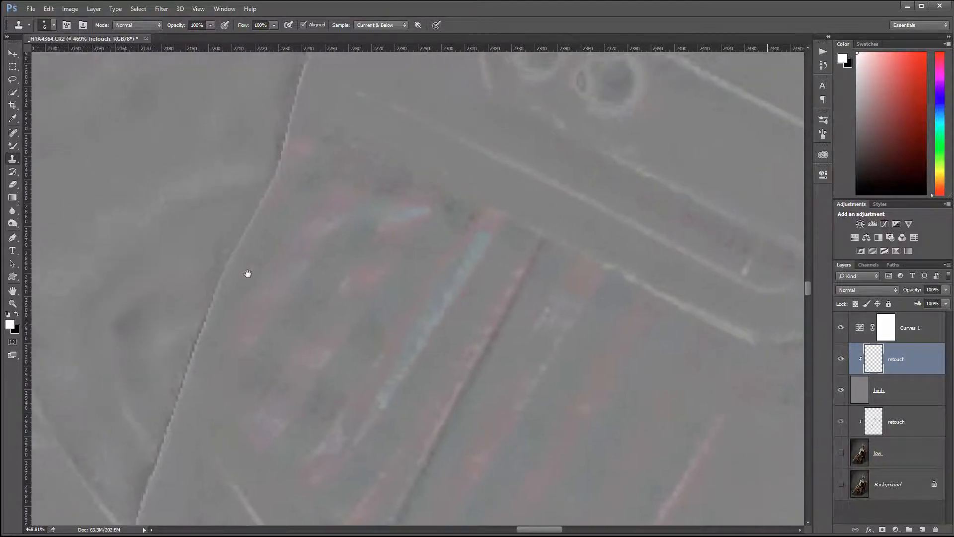
scroll(248, 274, "down", 4)
scroll(248, 273, "down", 8)
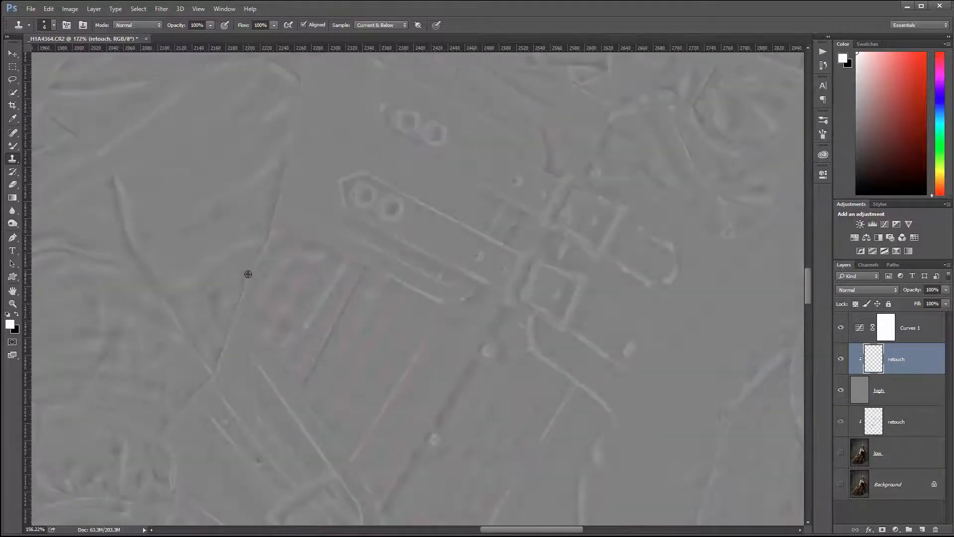
mouse_move(177, 161)
left_mouse_down()
mouse_move(270, 267)
mouse_move(283, 326)
left_mouse_up()
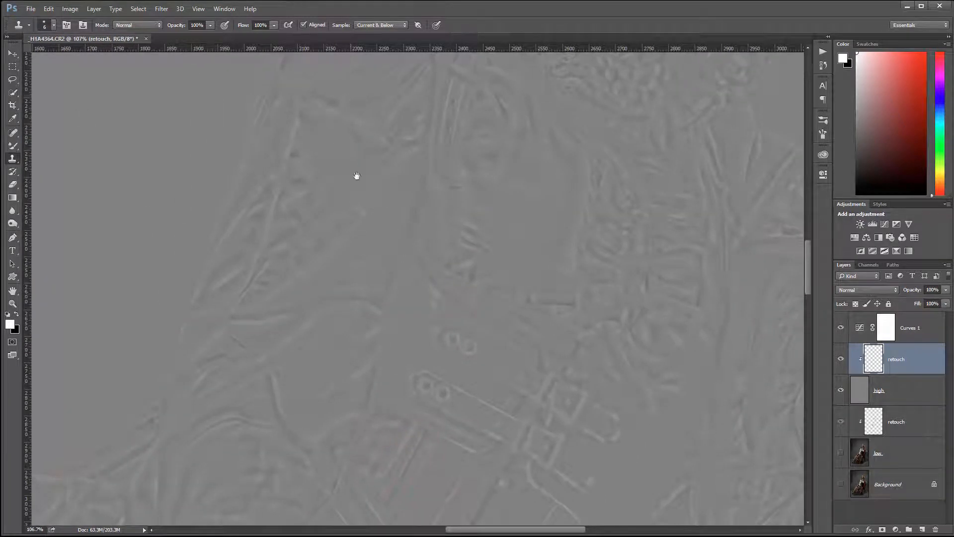
left_click_drag(357, 176, 358, 264)
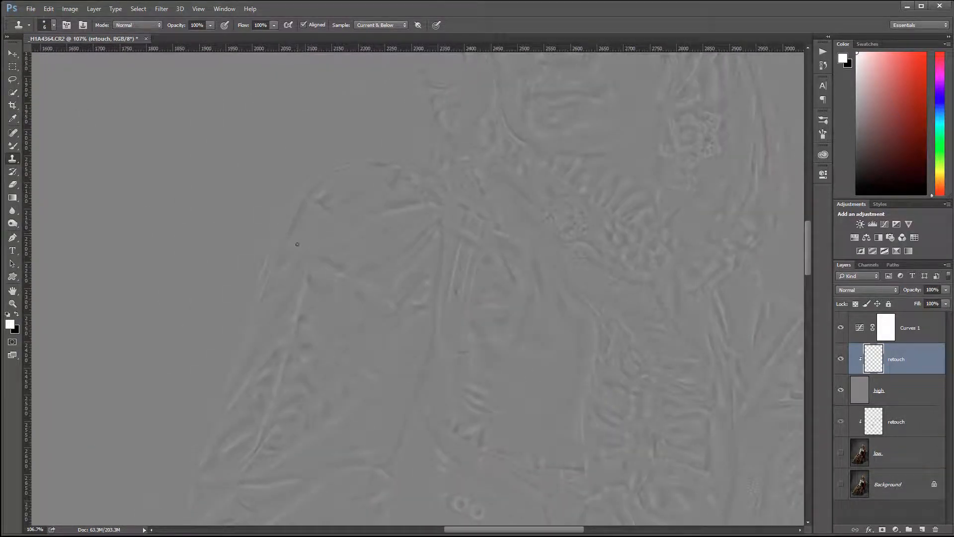
scroll(304, 277, "up", 6)
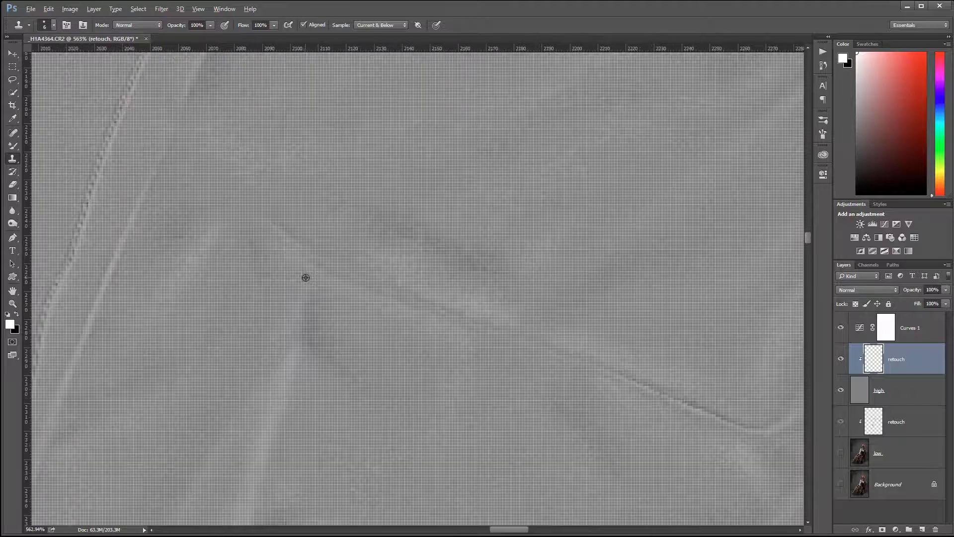
- Shrink the clone brush to size 10 and paint out the dark horizontal fabric crease
scroll(308, 275, "down", 2)
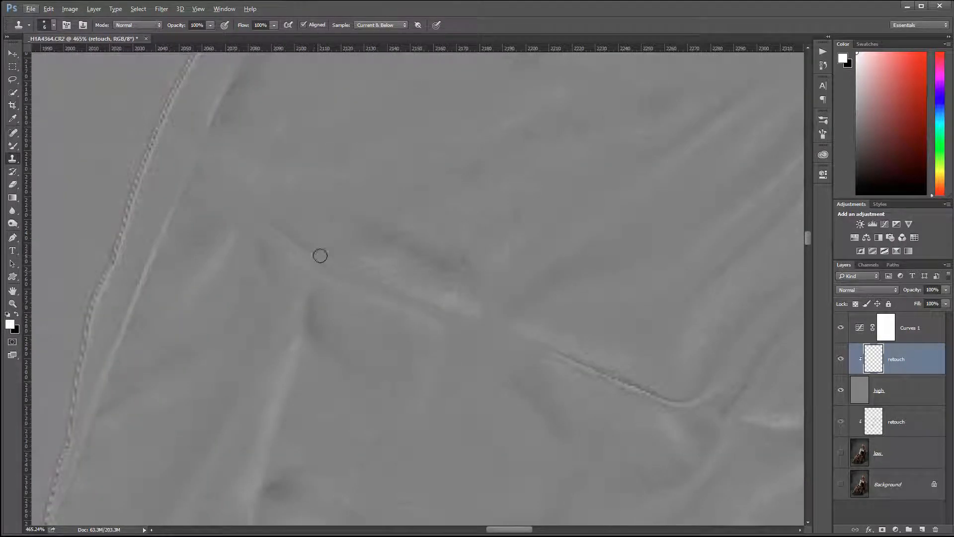
key("bracketright")
key("bracketright")
key("bracketleft")
mouse_move(390, 286)
left_mouse_down()
mouse_move(436, 308)
mouse_move(397, 308)
mouse_move(405, 313)
mouse_move(466, 323)
left_mouse_up()
left_click(405, 313, "alt")
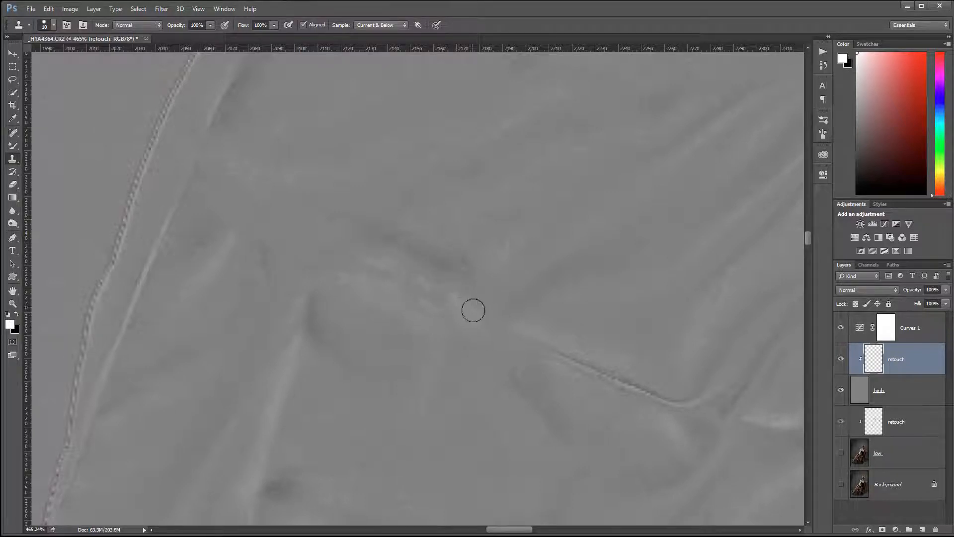
mouse_move(528, 340)
left_mouse_down()
mouse_move(561, 352)
mouse_move(547, 337)
mouse_move(536, 353)
mouse_move(555, 360)
mouse_move(513, 346)
left_mouse_up()
left_click(548, 337, "alt")
left_click(580, 345, "alt")
left_click_drag(571, 357, 677, 399)
- Clone away the short light crease and the dark crease near the vertical fold lines
mouse_move(653, 439)
left_mouse_down()
mouse_move(343, 445)
mouse_move(377, 415)
left_mouse_up()
left_click(342, 370, "alt")
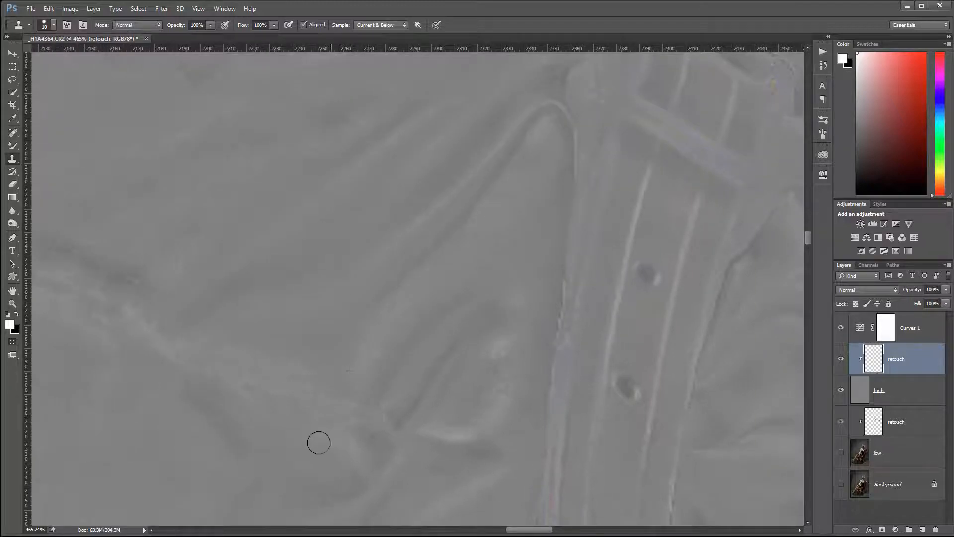
left_click(407, 381, "alt")
left_click(405, 410)
mouse_move(298, 238)
left_mouse_down()
mouse_move(568, 258)
mouse_move(637, 282)
left_mouse_up()
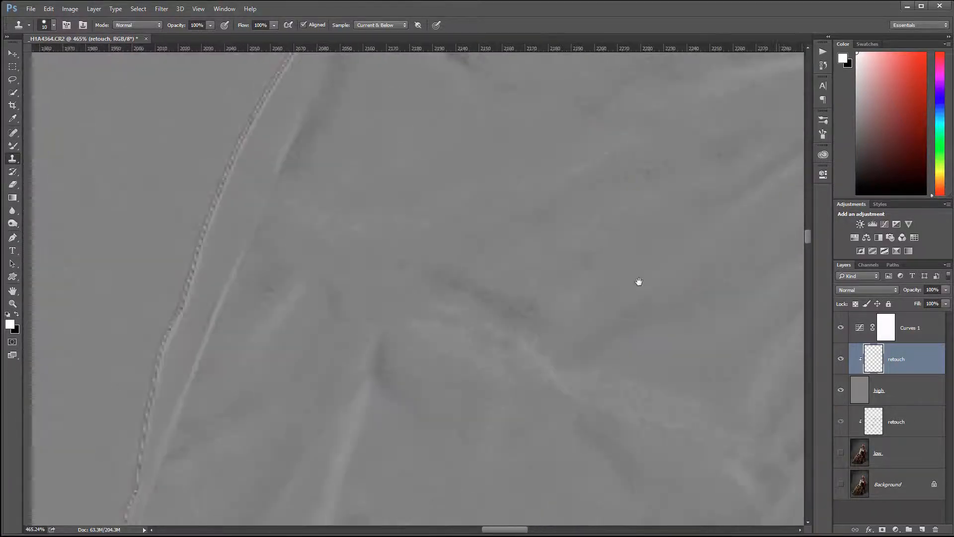
mouse_move(352, 220)
left_mouse_down()
mouse_move(404, 273)
mouse_move(364, 236)
mouse_move(362, 266)
mouse_move(319, 362)
mouse_move(328, 393)
mouse_move(421, 201)
mouse_move(443, 122)
left_mouse_up()
left_click(408, 254, "alt")
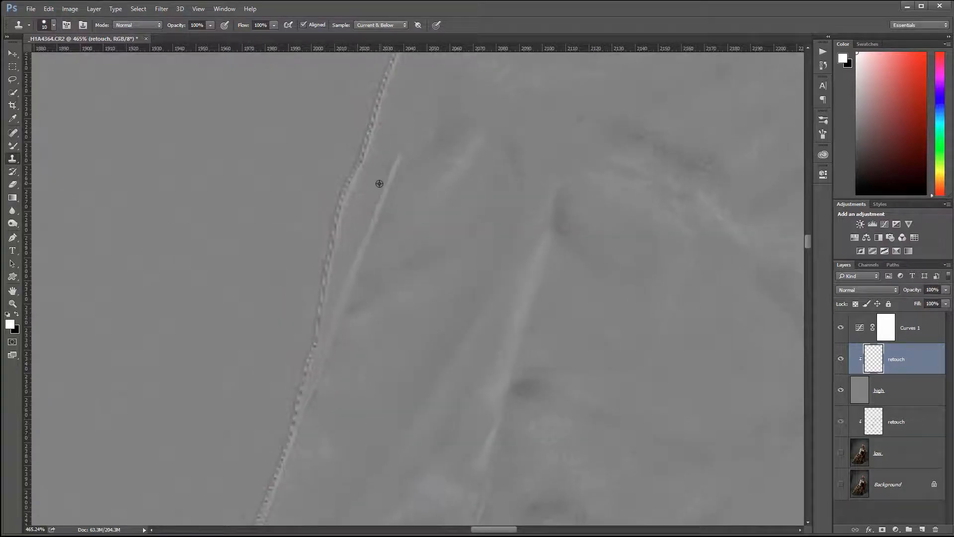
- Remove the long light crease lower down, then hide Curves 1 to preview the smoothed fabric
left_click(379, 183, "alt")
mouse_move(400, 163)
left_mouse_down()
mouse_move(380, 197)
mouse_move(409, 193)
mouse_move(402, 165)
mouse_move(391, 190)
left_mouse_up()
left_click(409, 168, "alt")
left_click_drag(369, 222, 357, 263)
left_click_drag(407, 380, 466, 274)
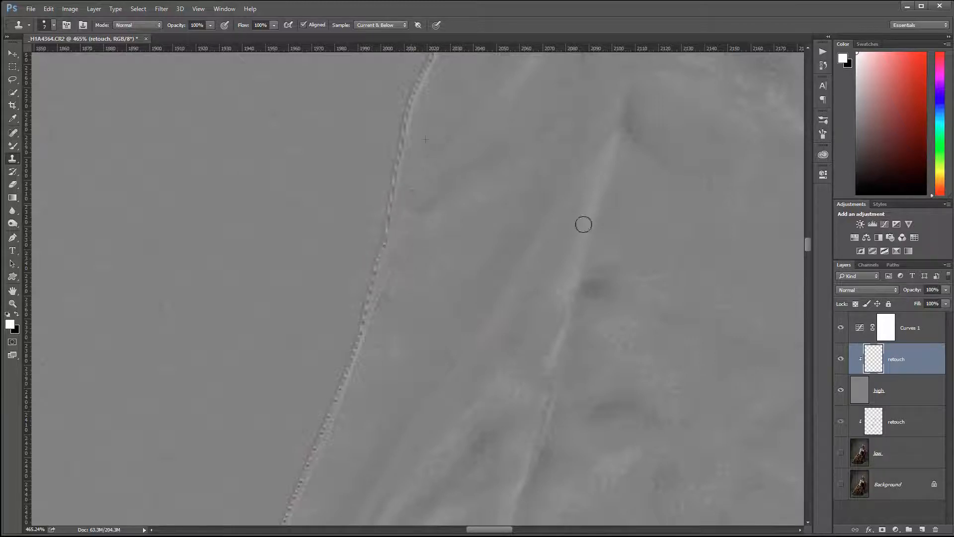
left_click_drag(653, 224, 536, 329)
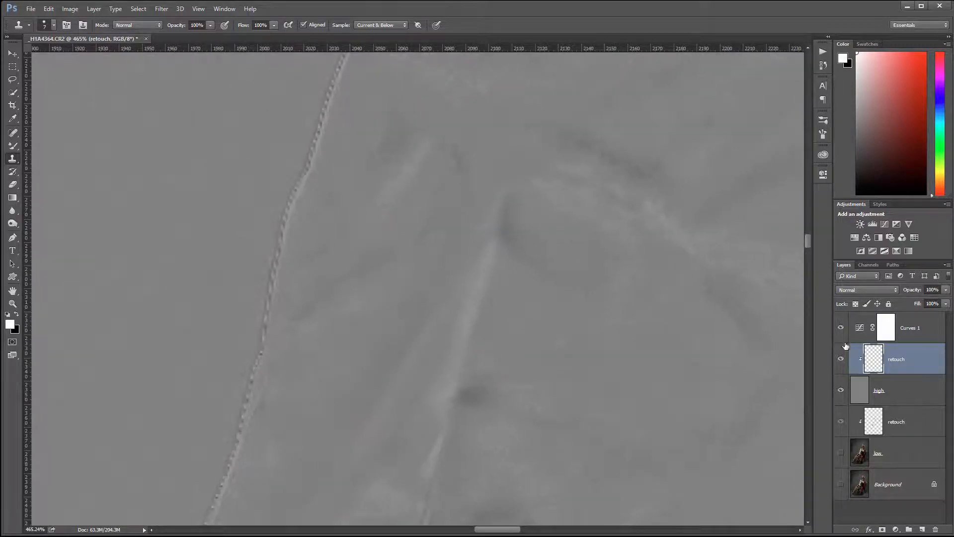
left_click(841, 422)
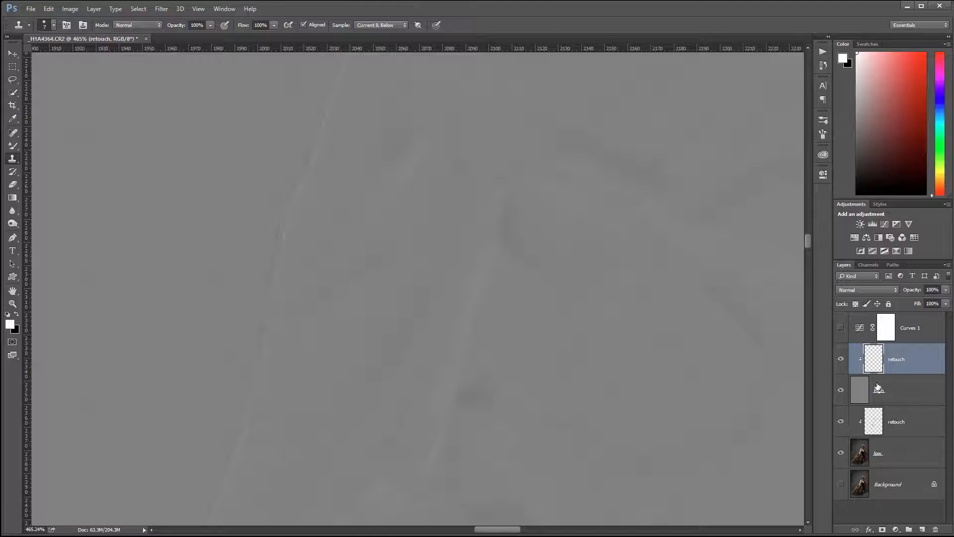
- Set the high layer to Linear Light and compare the retouch against the original Background
left_click(919, 390)
left_click(889, 290)
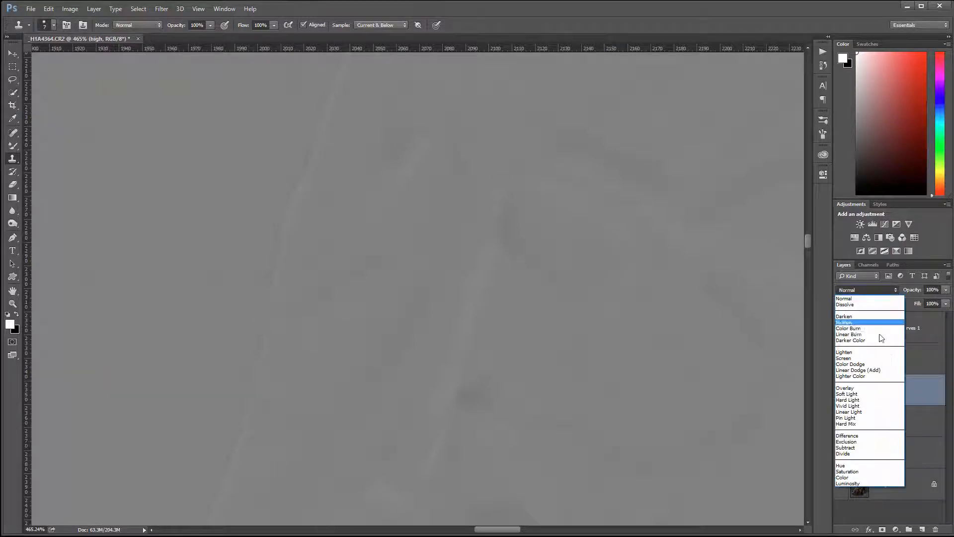
left_click(879, 409)
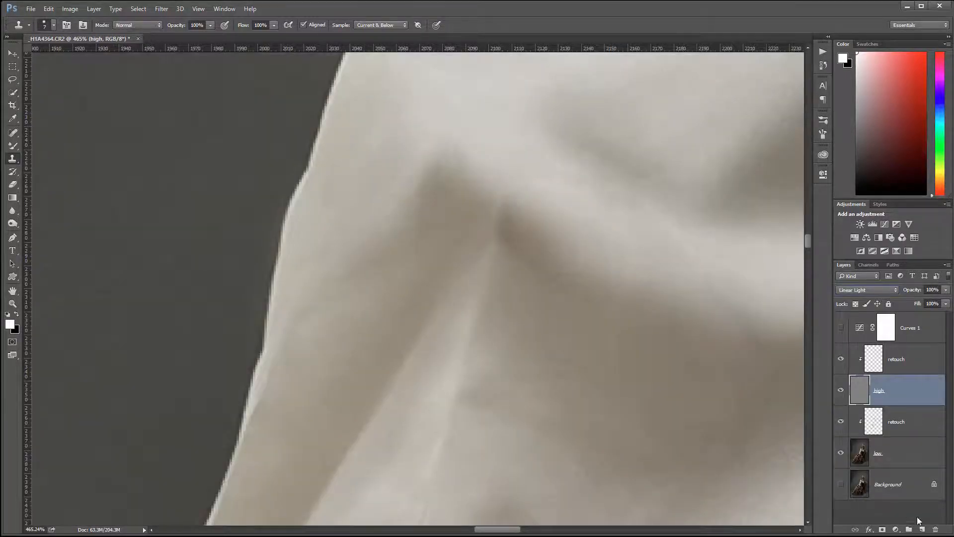
left_click(842, 485, "alt")
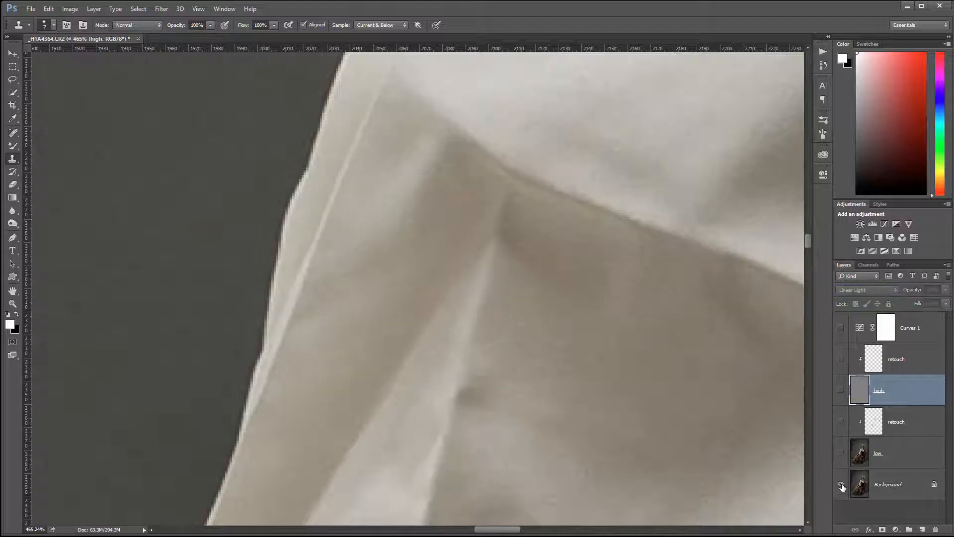
left_click(842, 485, "alt")
left_click(842, 485, "alt")
left_click(842, 485, "alt")
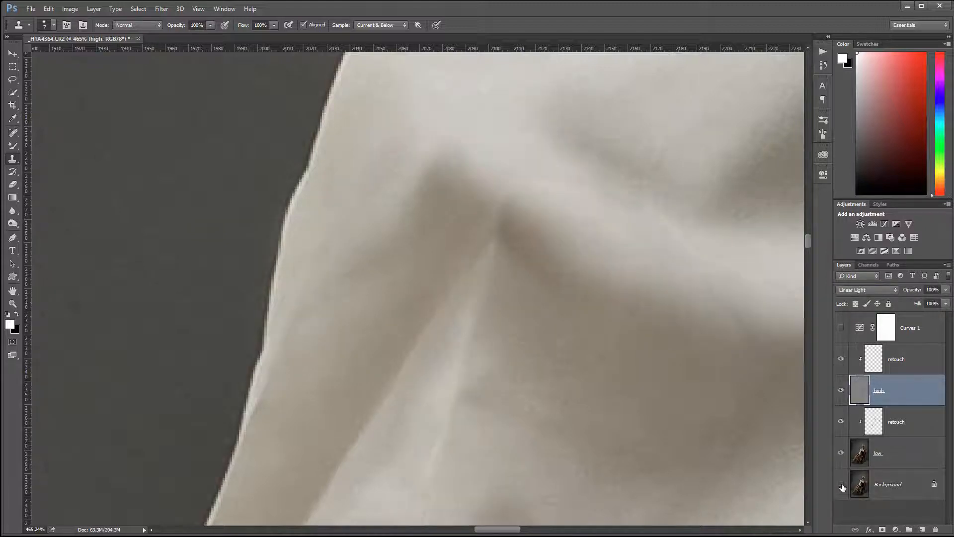
left_click(841, 485, "alt")
left_click(842, 485, "alt")
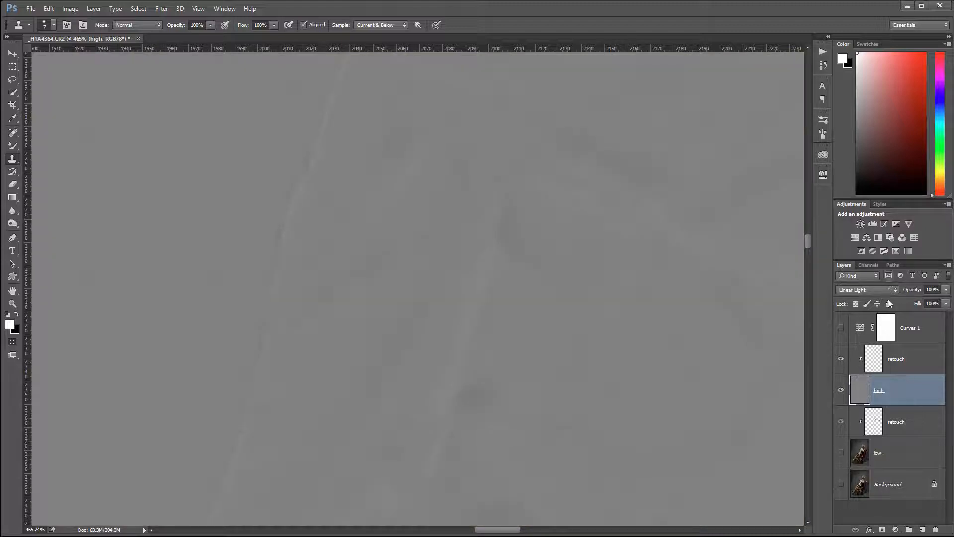
- Return the high layer to Normal and select the upper retouch layer
left_click(889, 290)
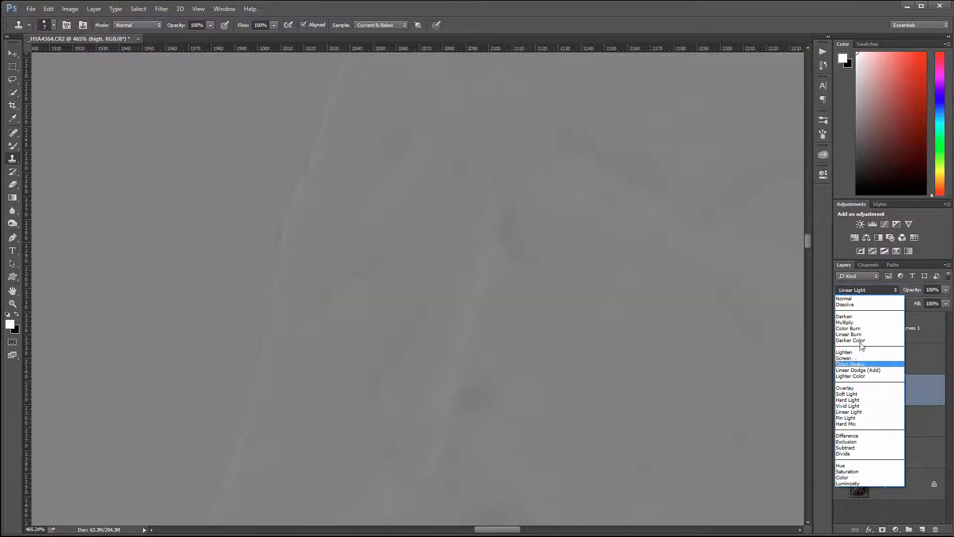
left_click(867, 299)
left_click(875, 360)
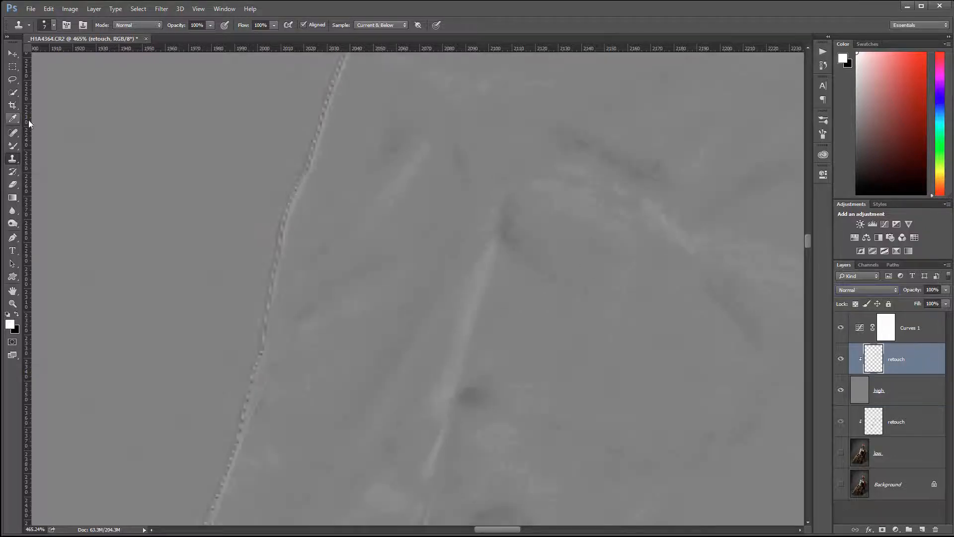
- Clone out the long light streak on the fabric with clean sampled texture
mouse_move(495, 375)
left_mouse_down()
mouse_move(459, 123)
mouse_move(456, 330)
mouse_move(479, 230)
mouse_move(458, 434)
left_mouse_up()
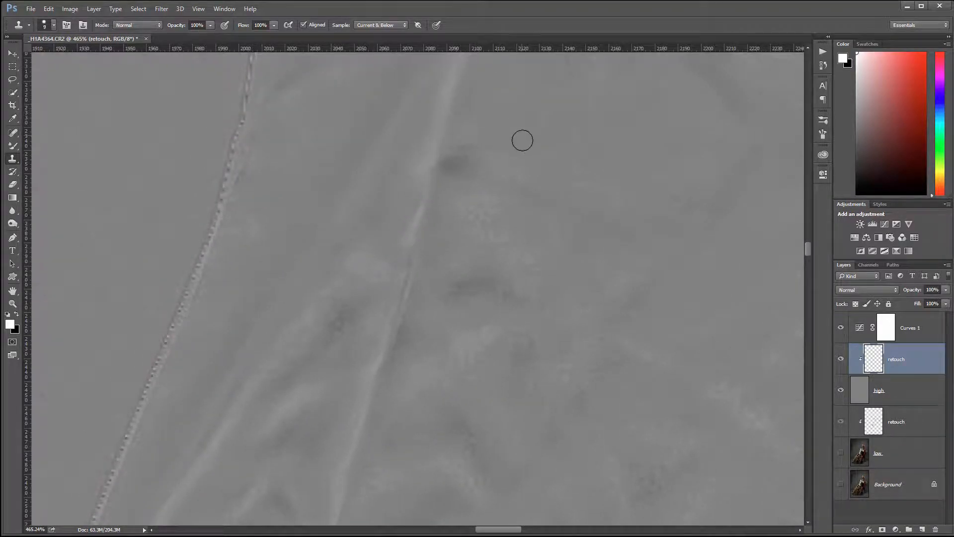
scroll(519, 163, "up", 2)
scroll(527, 202, "up", 4)
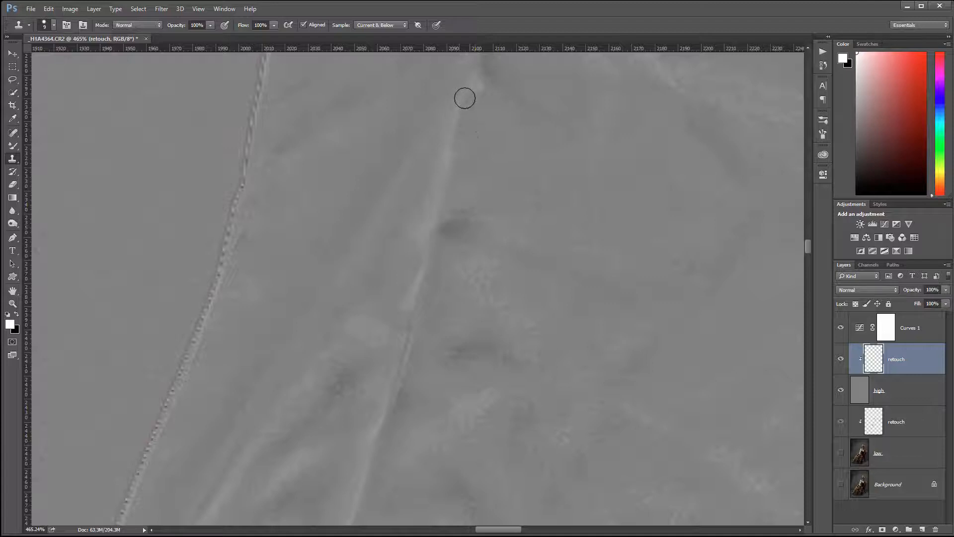
left_click(508, 148, "alt")
mouse_move(446, 170)
left_mouse_down()
mouse_move(451, 213)
mouse_move(448, 156)
mouse_move(428, 228)
left_mouse_up()
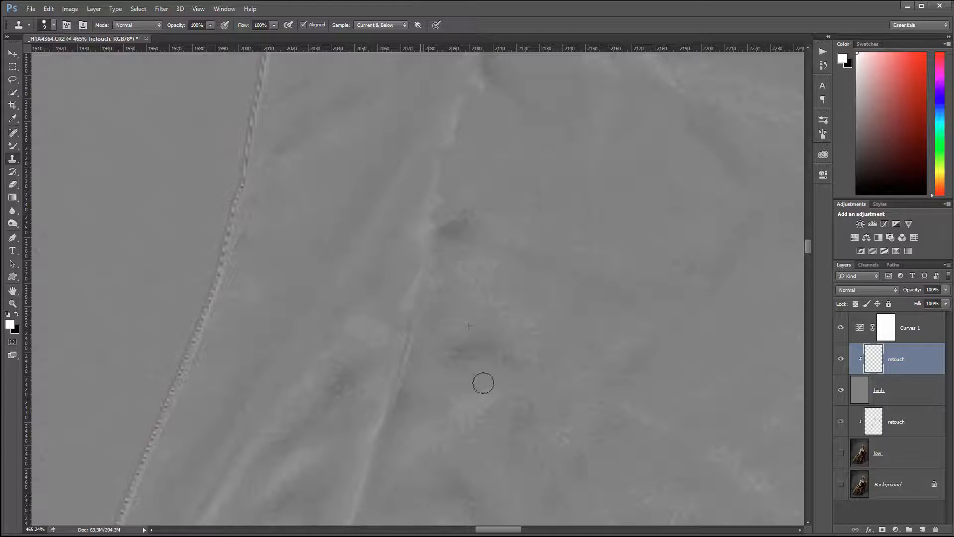
left_click_drag(571, 261, 580, 223)
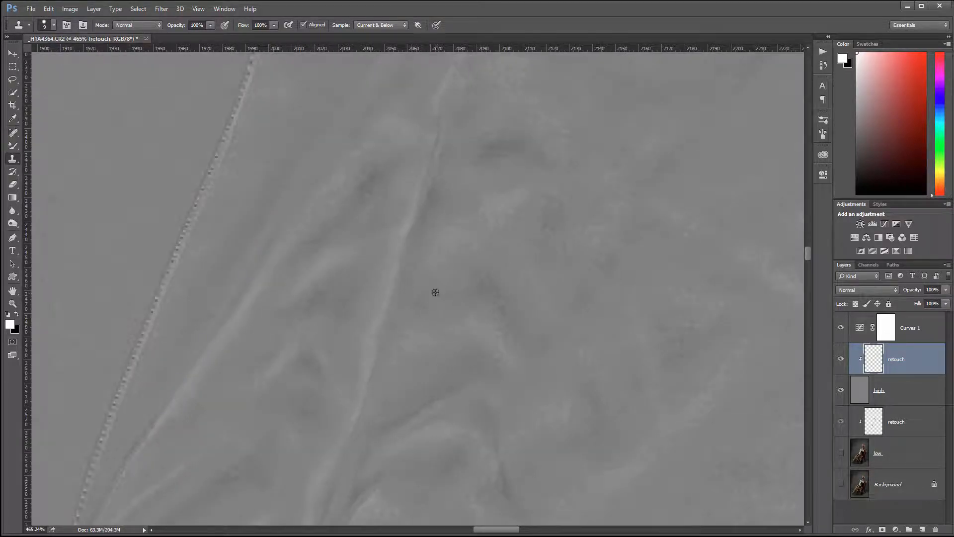
mouse_move(393, 294)
left_mouse_down()
mouse_move(393, 243)
mouse_move(431, 158)
left_mouse_up()
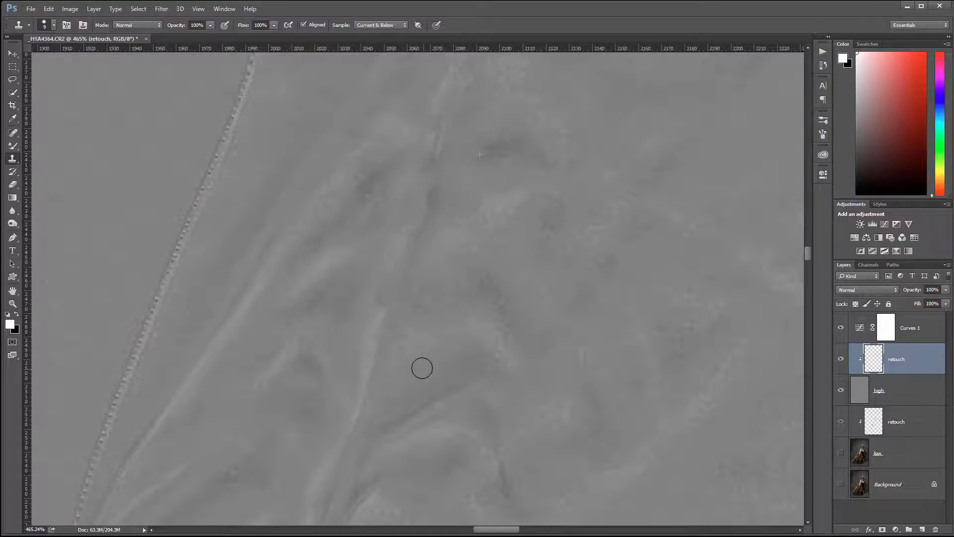
left_click(434, 286, "alt")
left_click_drag(410, 253, 420, 199)
- Clone over the neighbouring light and dark creases further along the fabric
left_click_drag(475, 345, 569, 239)
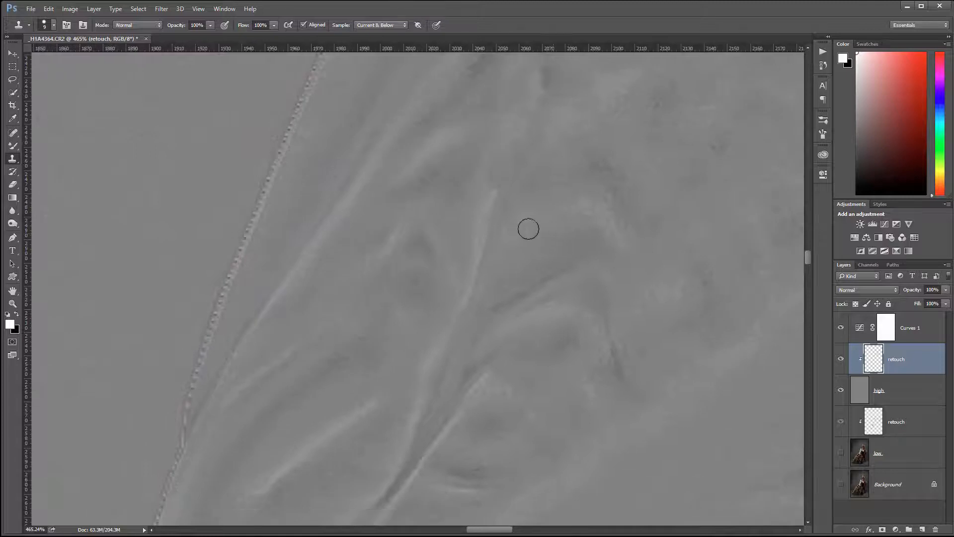
mouse_move(486, 204)
left_mouse_down()
mouse_move(487, 231)
mouse_move(474, 228)
mouse_move(483, 200)
mouse_move(455, 229)
mouse_move(474, 231)
mouse_move(477, 246)
mouse_move(464, 297)
left_mouse_up()
left_click(452, 203, "alt")
left_click(478, 202)
left_click(517, 247, "alt")
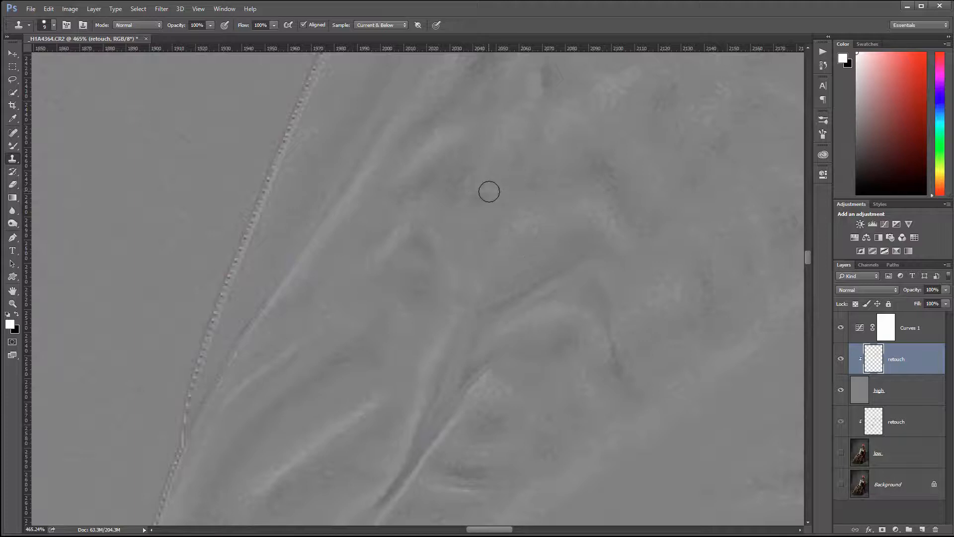
mouse_move(507, 403)
left_mouse_down()
mouse_move(491, 277)
mouse_move(535, 259)
mouse_move(530, 287)
mouse_move(501, 270)
mouse_move(517, 234)
mouse_move(493, 259)
mouse_move(545, 199)
left_mouse_up()
left_click(516, 268, "alt")
mouse_move(539, 432)
left_mouse_down()
mouse_move(560, 305)
mouse_move(513, 234)
mouse_move(486, 270)
mouse_move(506, 280)
mouse_move(454, 326)
mouse_move(427, 368)
left_mouse_up()
left_click(520, 255, "alt")
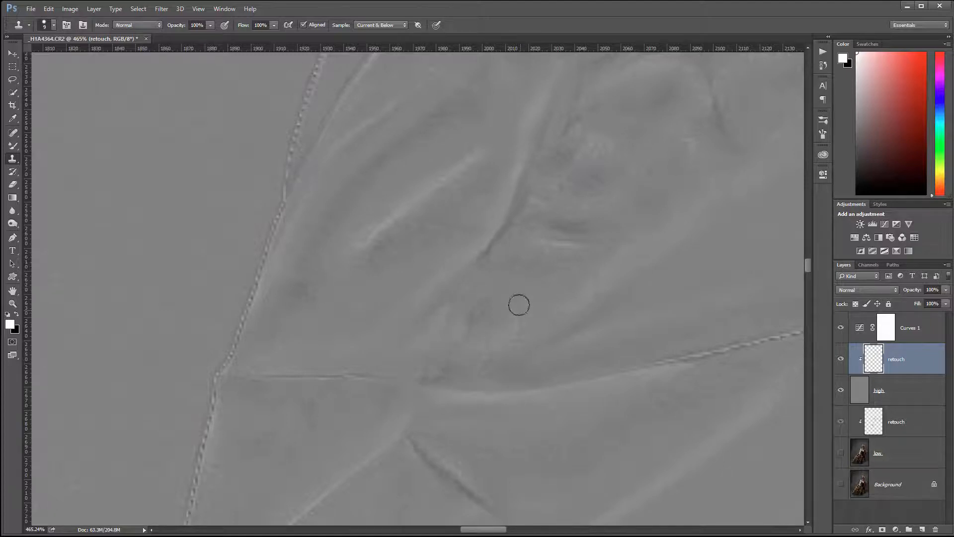
- Clone away the crease ridge and the short dark crease in the fabric
left_click(518, 305, "alt")
left_click(429, 340)
left_click_drag(277, 378, 401, 381)
left_click(288, 414, "alt")
left_click_drag(586, 444, 437, 443)
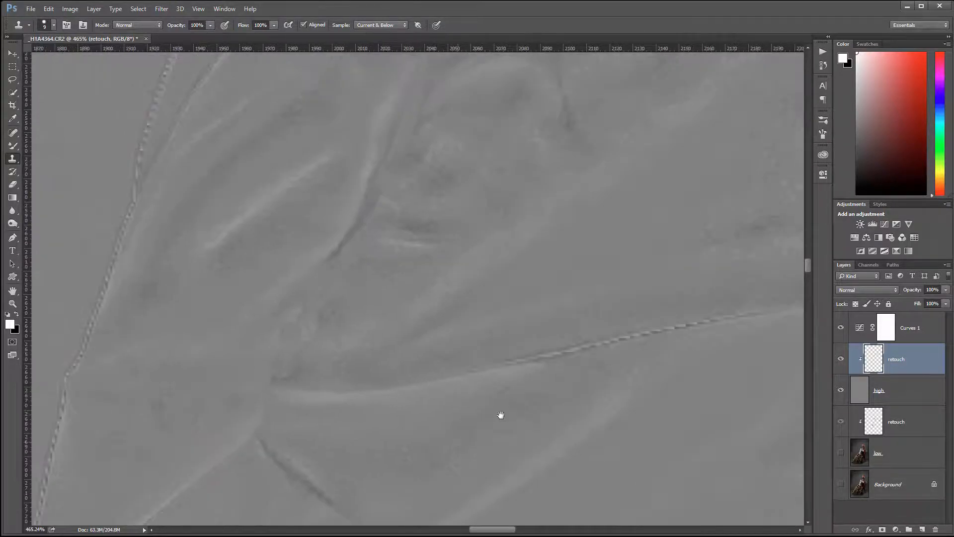
- Clone out the dashed seam line and the dark seam marks along the crease
left_click(535, 340, "alt")
mouse_move(526, 361)
left_mouse_down()
mouse_move(574, 354)
mouse_move(537, 362)
mouse_move(587, 342)
mouse_move(687, 324)
left_mouse_up()
mouse_move(745, 414)
left_mouse_down()
mouse_move(497, 468)
mouse_move(473, 459)
left_mouse_up()
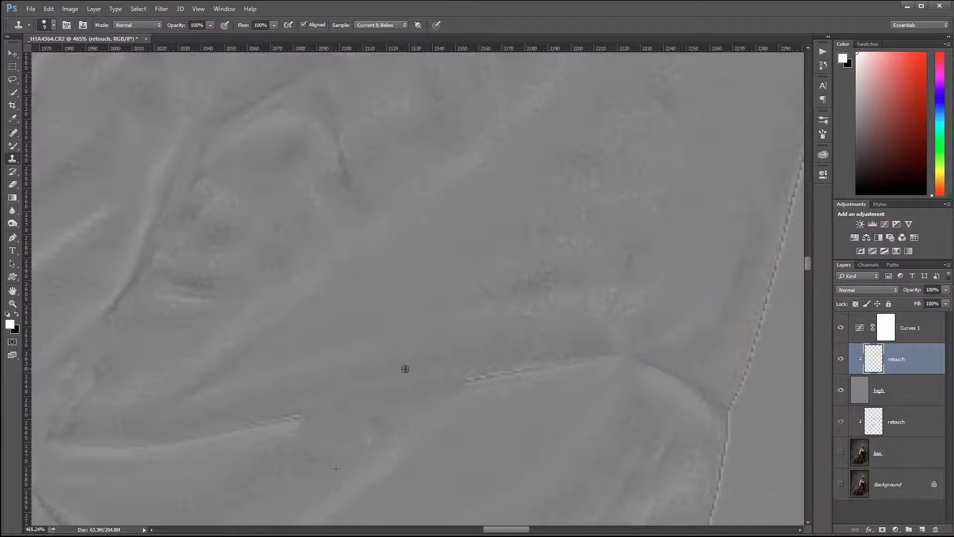
left_click_drag(513, 366, 558, 365)
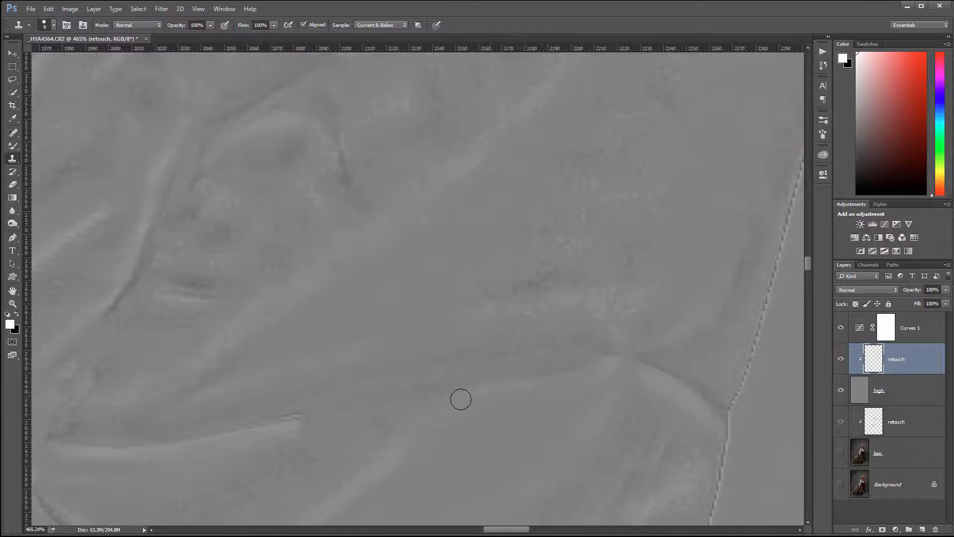
- Clone away the bright crease highlight, resampling clean texture below it
mouse_move(461, 400)
left_mouse_down()
mouse_move(599, 362)
mouse_move(559, 446)
mouse_move(561, 384)
mouse_move(610, 358)
mouse_move(601, 366)
mouse_move(619, 361)
mouse_move(666, 401)
mouse_move(637, 363)
mouse_move(669, 378)
mouse_move(674, 394)
mouse_move(631, 416)
mouse_move(636, 387)
mouse_move(672, 403)
mouse_move(655, 377)
mouse_move(681, 378)
left_mouse_up()
left_click(538, 426, "alt")
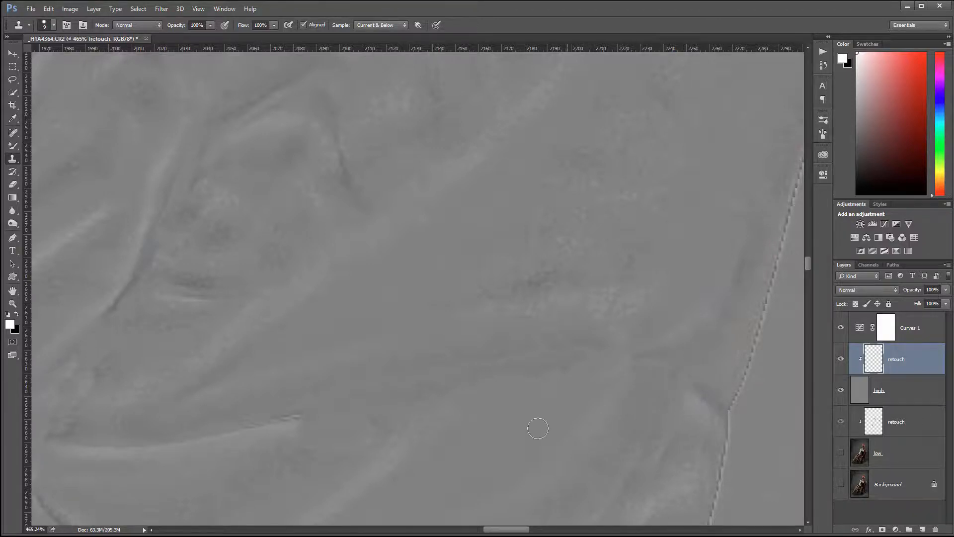
mouse_move(401, 437)
left_mouse_down()
mouse_move(643, 283)
mouse_move(699, 266)
left_mouse_up()
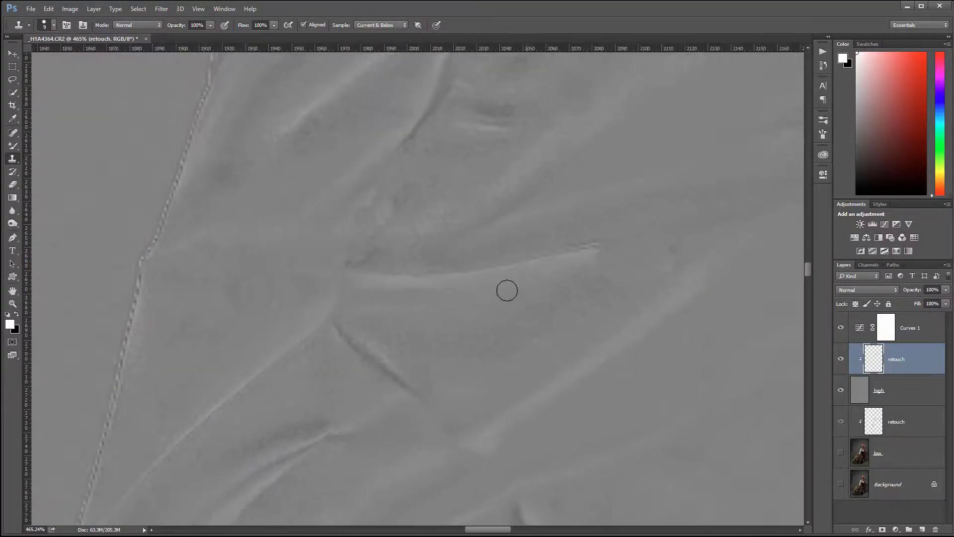
mouse_move(611, 252)
left_mouse_down()
mouse_move(538, 261)
mouse_move(598, 241)
left_mouse_up()
- Solo the original Background photo, restore the retouching view, then solo the smooth low layer
left_click(841, 486, "alt")
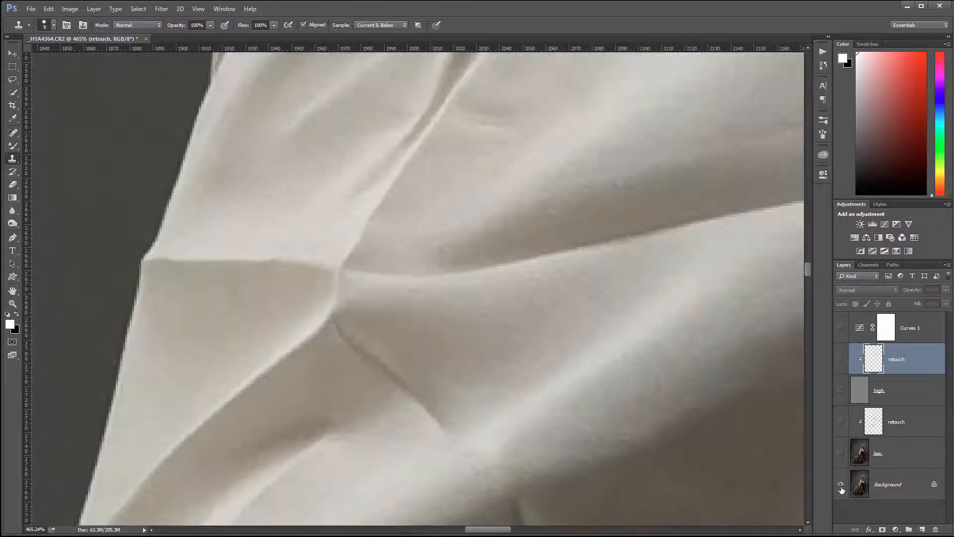
left_click(840, 486, "alt")
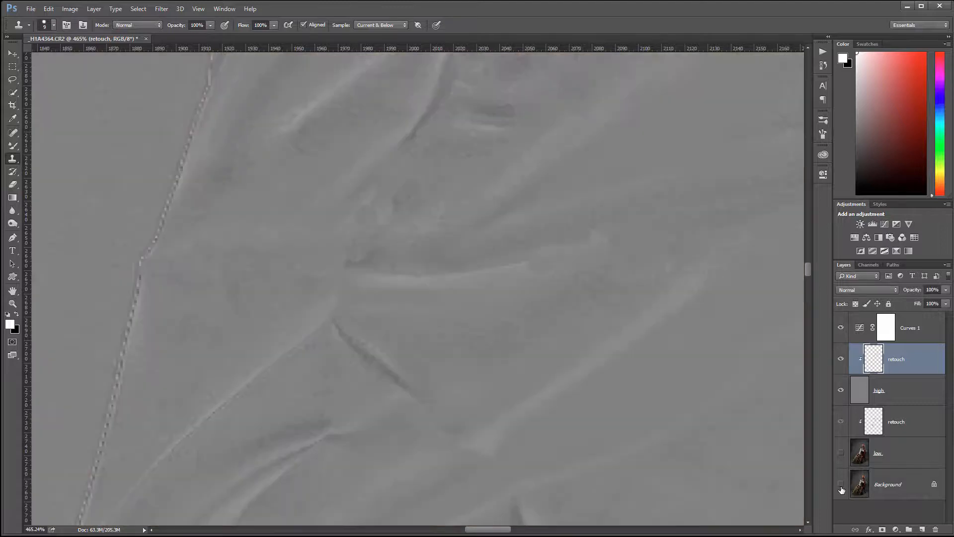
left_click(841, 454, "alt")
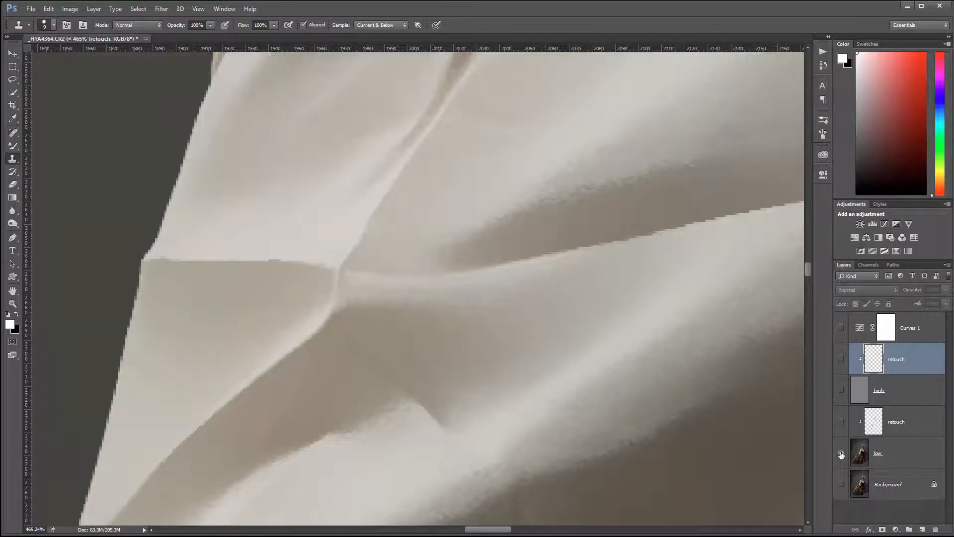
- Bring back the grey retouching view and clone away the light streak and small specks
left_click(840, 454, "alt")
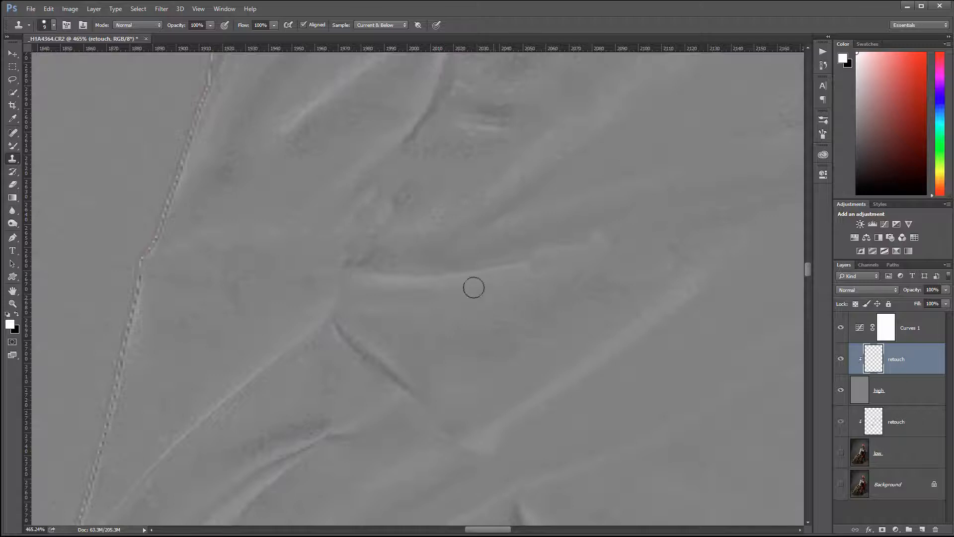
mouse_move(474, 288)
left_mouse_down()
mouse_move(522, 268)
mouse_move(504, 311)
left_mouse_up()
left_click(499, 247, "alt")
mouse_move(545, 261)
left_mouse_down()
mouse_move(468, 271)
mouse_move(485, 277)
mouse_move(487, 319)
mouse_move(471, 275)
mouse_move(543, 271)
mouse_move(438, 334)
mouse_move(430, 320)
mouse_move(438, 282)
mouse_move(361, 278)
mouse_move(412, 312)
mouse_move(406, 279)
left_mouse_up()
left_click(487, 318, "alt")
left_click(430, 320, "alt")
left_click(413, 312, "alt")
left_click(399, 279)
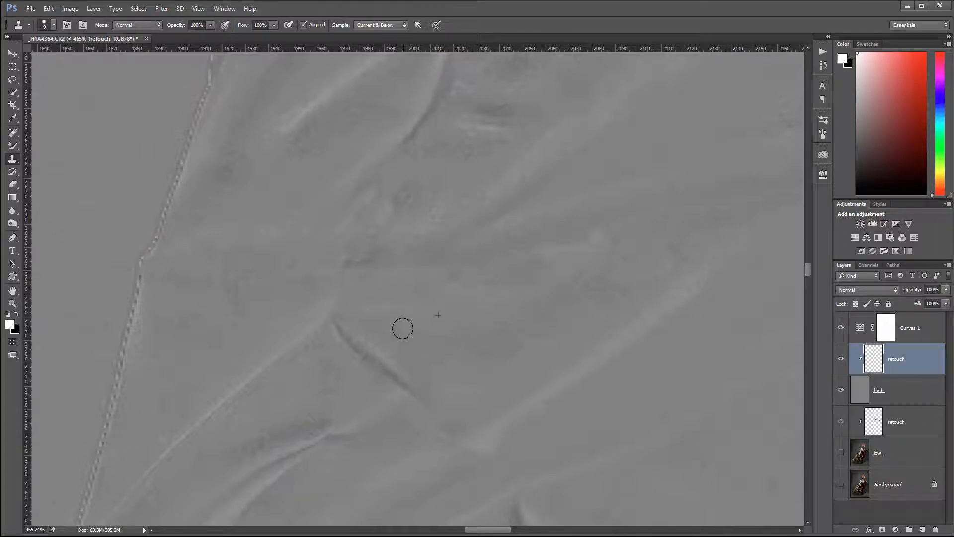
- Paint out the next light diagonal crease with cloned texture
left_click_drag(293, 408, 521, 267)
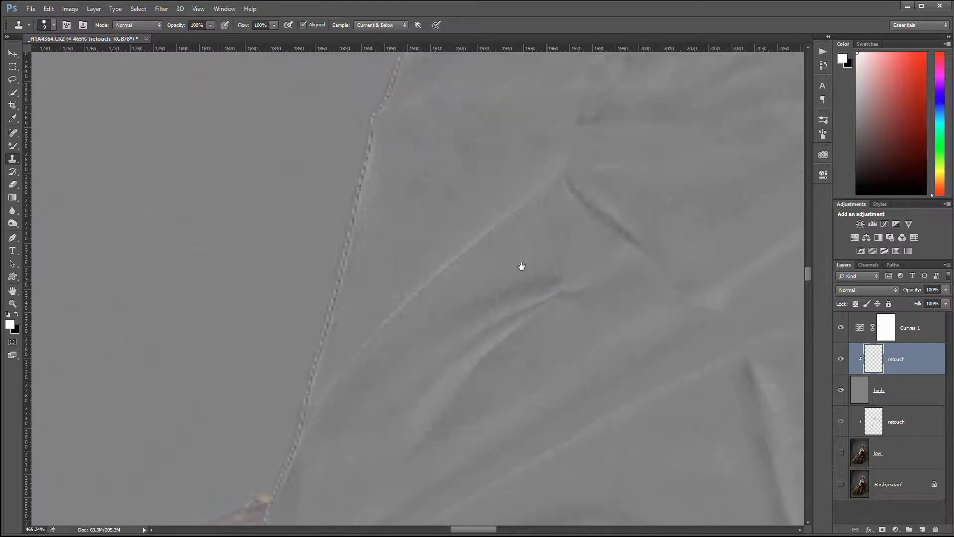
mouse_move(562, 160)
left_mouse_down()
mouse_move(458, 249)
mouse_move(393, 328)
mouse_move(353, 315)
mouse_move(446, 258)
mouse_move(358, 354)
mouse_move(323, 410)
left_mouse_up()
left_click(402, 263, "alt")
- Clone away the dark crease near the lower-right cloth edge down to the fold junction
mouse_move(652, 436)
left_mouse_down()
mouse_move(510, 304)
mouse_move(452, 127)
mouse_move(294, 309)
left_mouse_up()
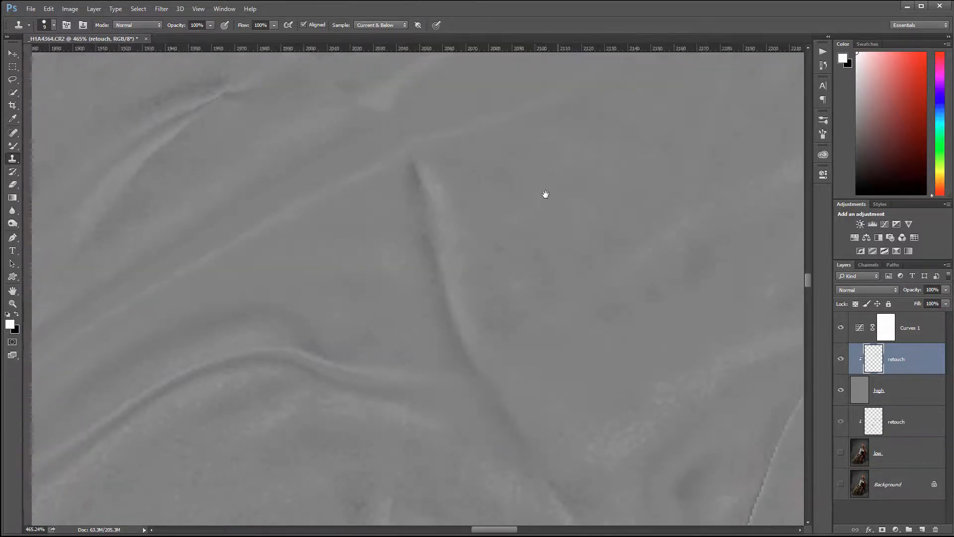
left_click_drag(630, 420, 547, 147)
left_click_drag(583, 270, 588, 409)
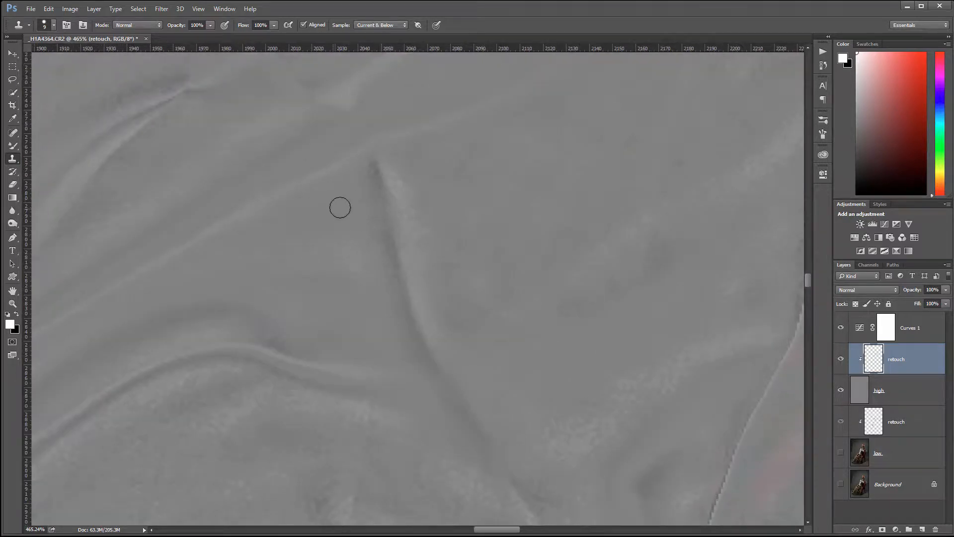
left_click(381, 218, "alt")
mouse_move(388, 170)
left_mouse_down()
mouse_move(369, 174)
mouse_move(382, 175)
mouse_move(377, 208)
mouse_move(328, 211)
mouse_move(415, 221)
mouse_move(416, 208)
mouse_move(384, 238)
mouse_move(392, 257)
mouse_move(417, 270)
mouse_move(366, 292)
left_mouse_up()
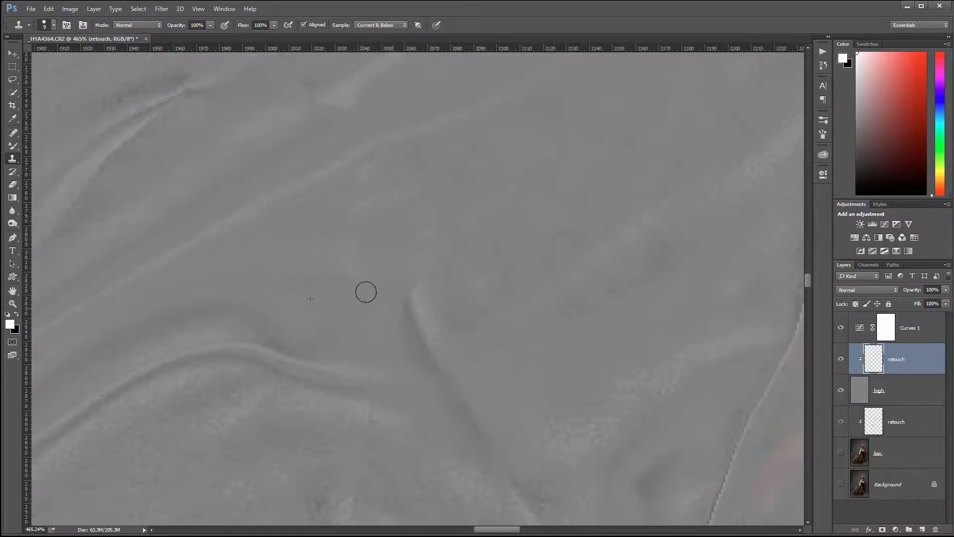
mouse_move(438, 231)
left_mouse_down()
mouse_move(408, 301)
mouse_move(423, 325)
mouse_move(431, 320)
mouse_move(447, 382)
left_mouse_up()
mouse_move(409, 344)
left_mouse_down()
mouse_move(443, 355)
mouse_move(446, 382)
left_mouse_up()
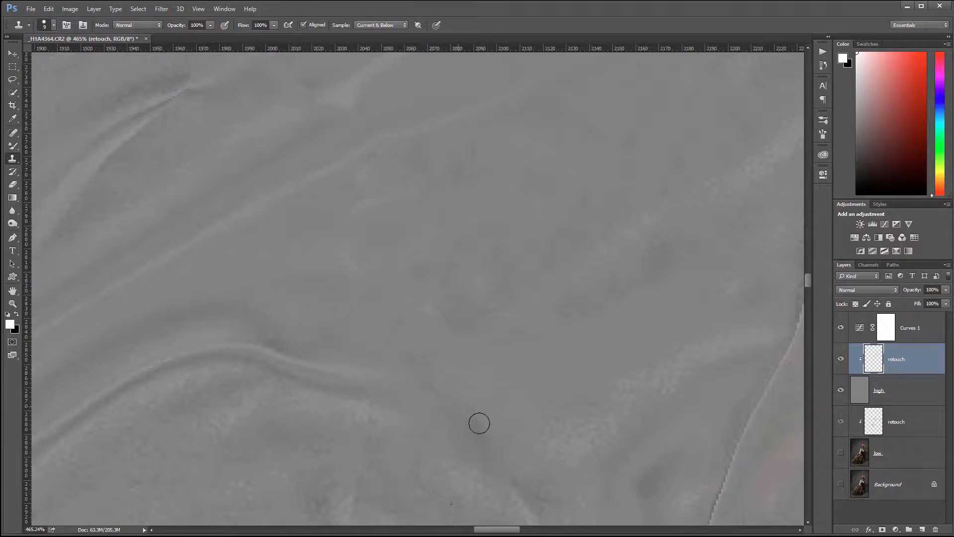
left_click_drag(553, 402, 470, 145)
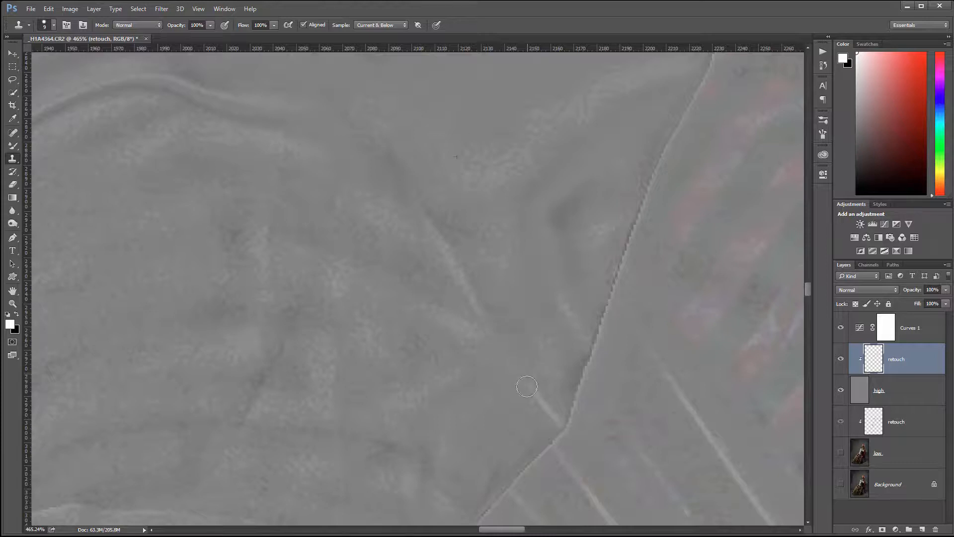
mouse_move(526, 386)
left_mouse_down()
mouse_move(537, 409)
mouse_move(575, 430)
left_mouse_up()
- Move to another creased fabric area and clone clean sampled texture over its crease
scroll(326, 356, "down", 2)
scroll(326, 356, "down", 3)
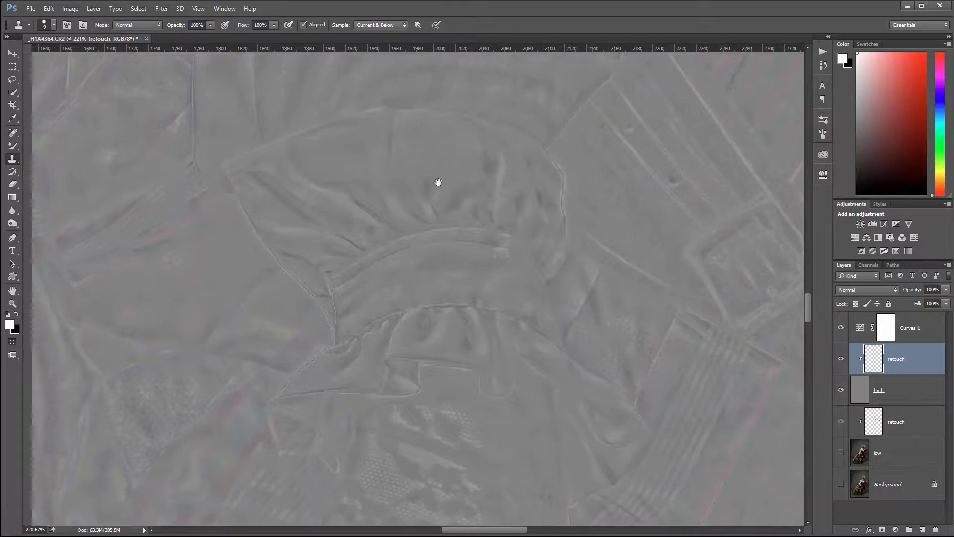
left_click_drag(438, 183, 230, 289)
left_click_drag(499, 447, 407, 161)
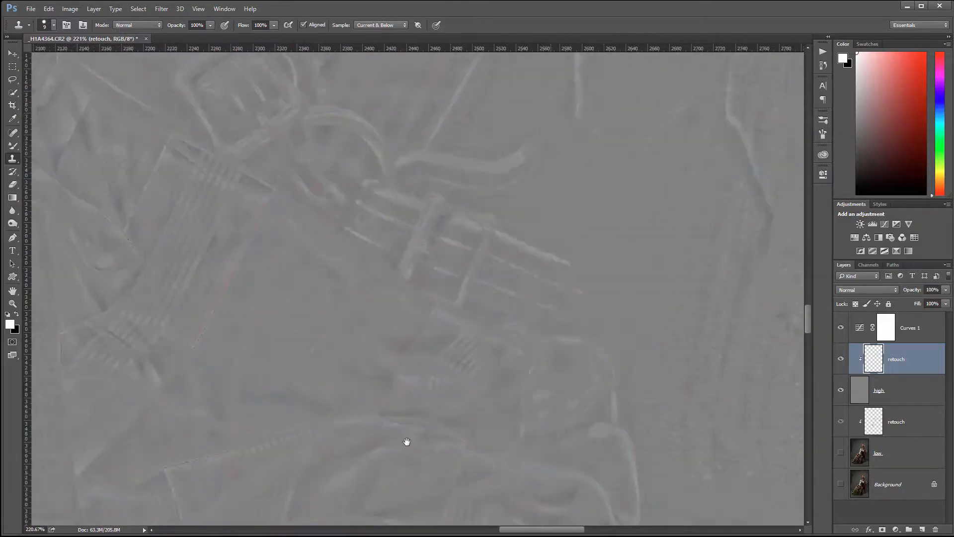
left_click_drag(407, 443, 556, 114)
left_click_drag(388, 487, 533, 188)
left_click_drag(482, 308, 484, 314)
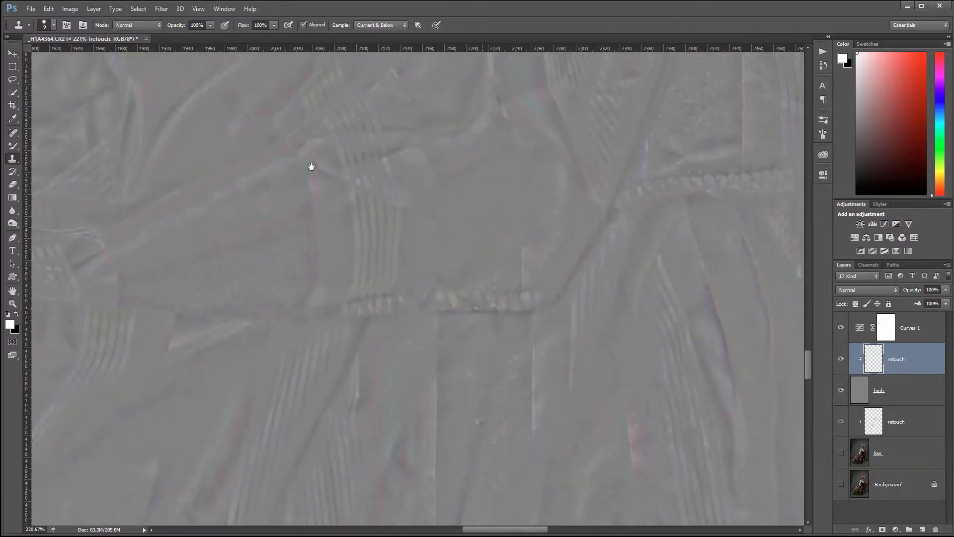
left_click(328, 195, "alt")
mouse_move(316, 160)
left_mouse_down()
mouse_move(332, 189)
mouse_move(319, 184)
mouse_move(331, 177)
left_mouse_up()
- Clone dabs of smooth texture over the creases near the gloved hand
left_click_drag(526, 298, 362, 440)
left_click_drag(273, 207, 663, 324)
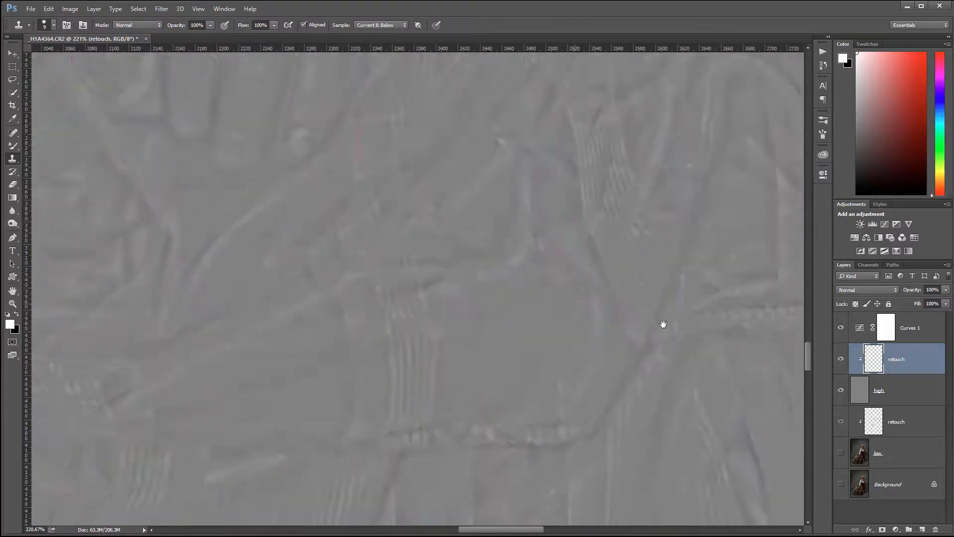
left_click_drag(350, 254, 557, 284)
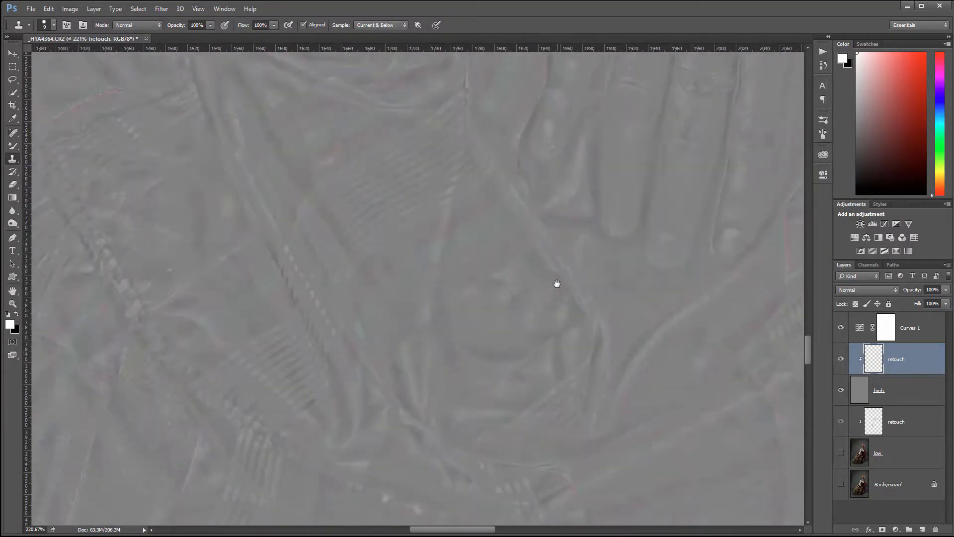
left_click(455, 225, "alt")
left_click(462, 264)
- Zoom out to about 17% and centre the whole high-frequency document in the window
scroll(473, 324, "down", 5)
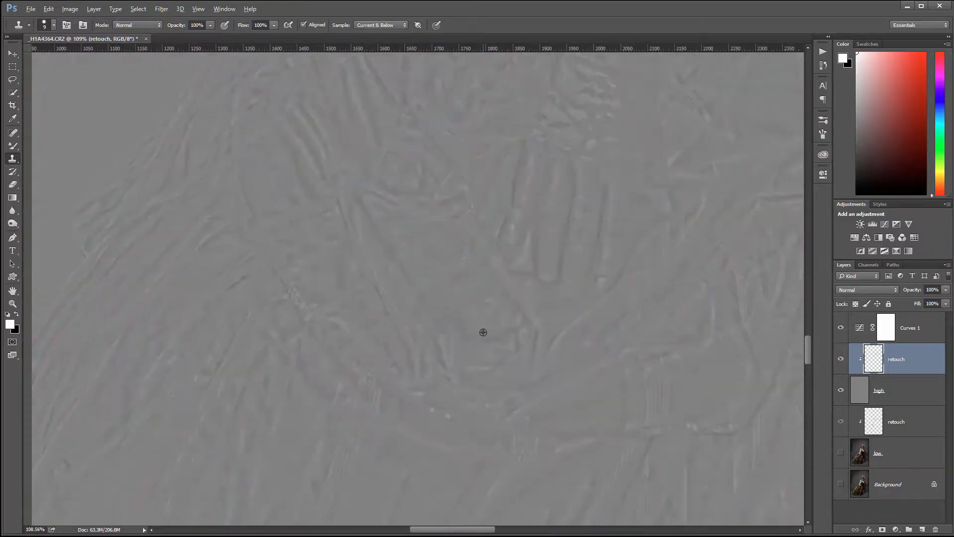
scroll(526, 298, "down", 4)
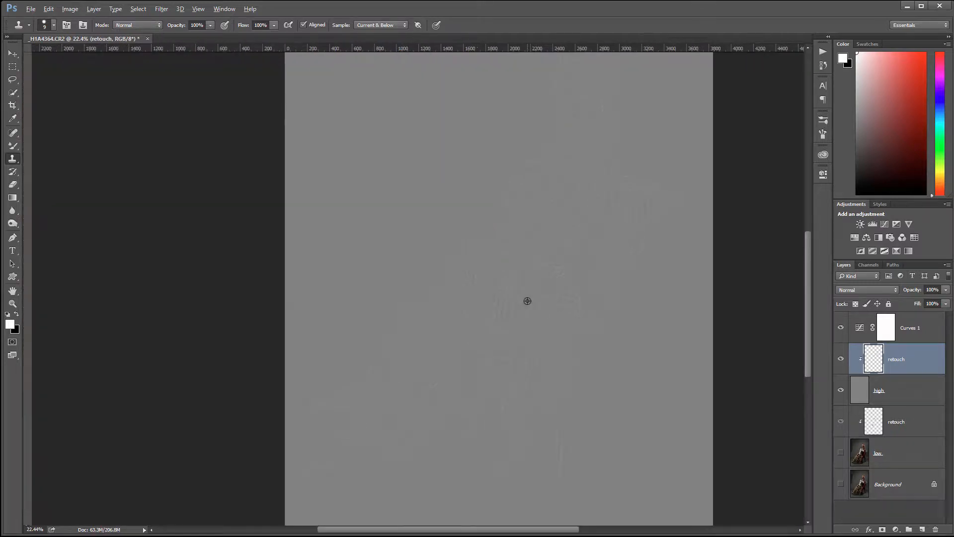
scroll(572, 196, "down", 1)
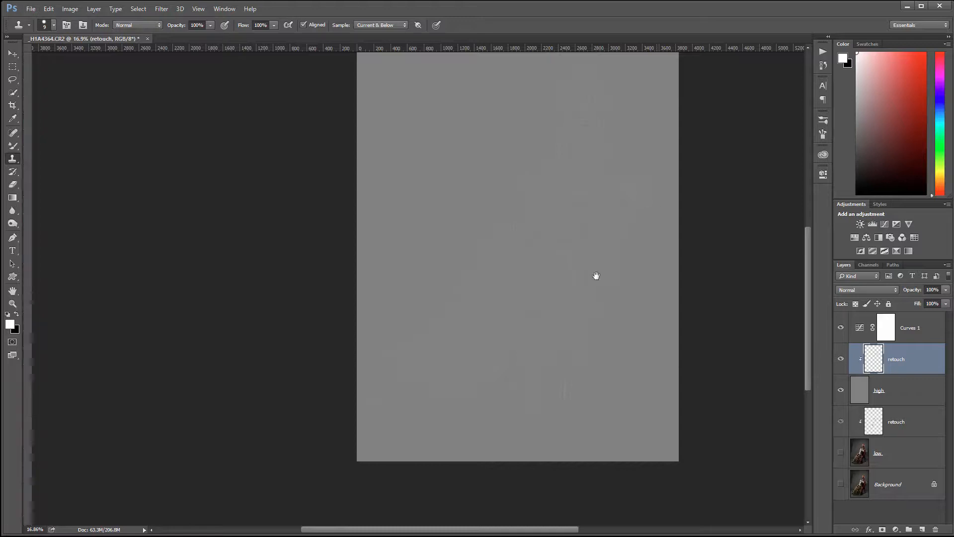
left_click_drag(596, 277, 583, 241)
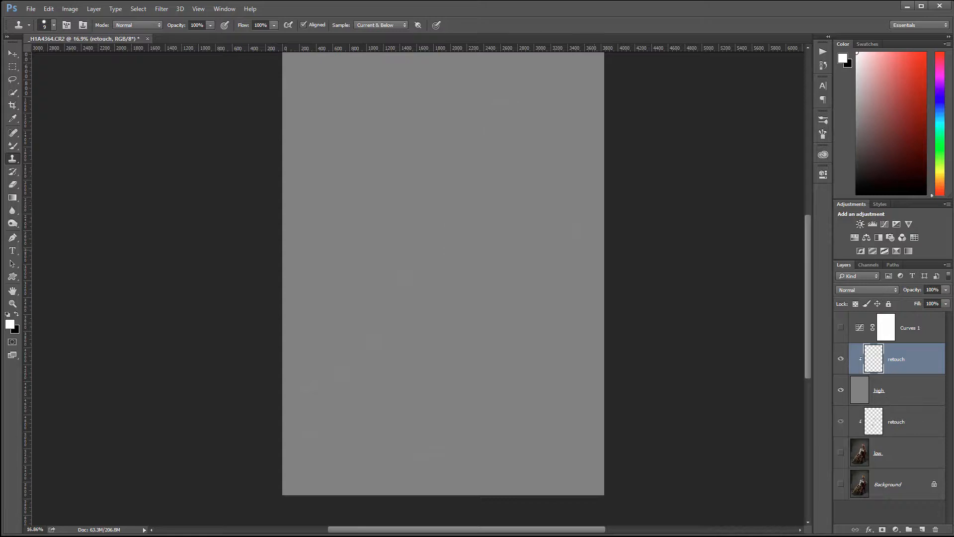
left_click_drag(487, 227, 490, 245)
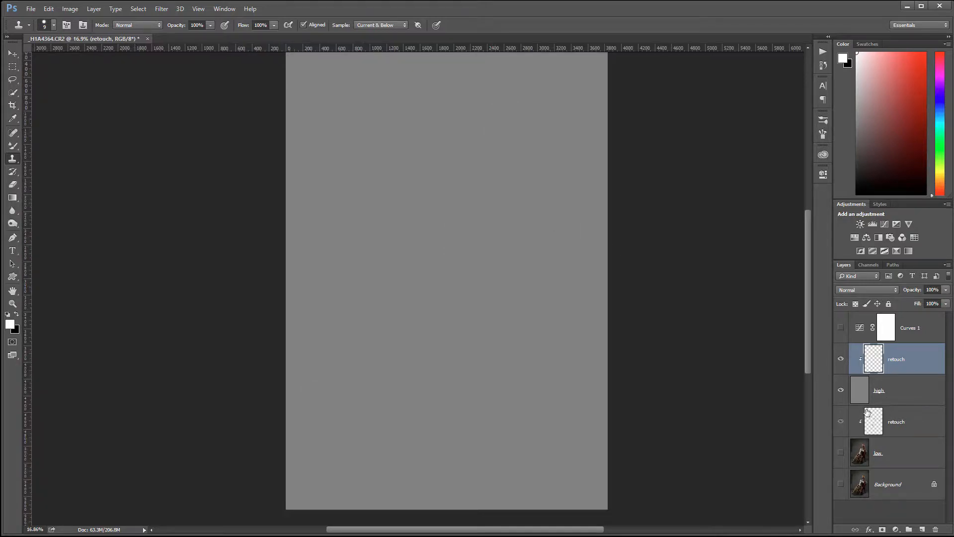
- Make the high layer active and change its blend mode to Linear Light
left_click(860, 391)
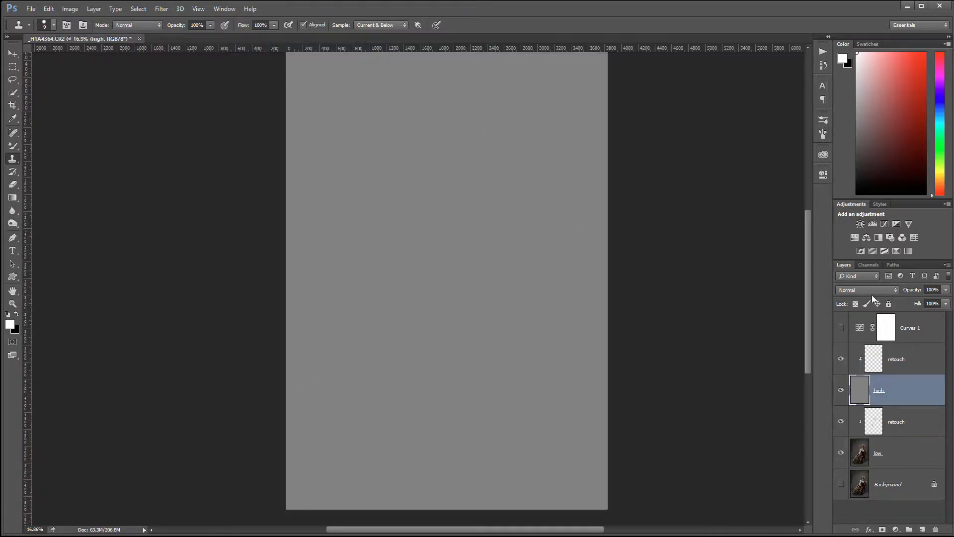
left_click(862, 291)
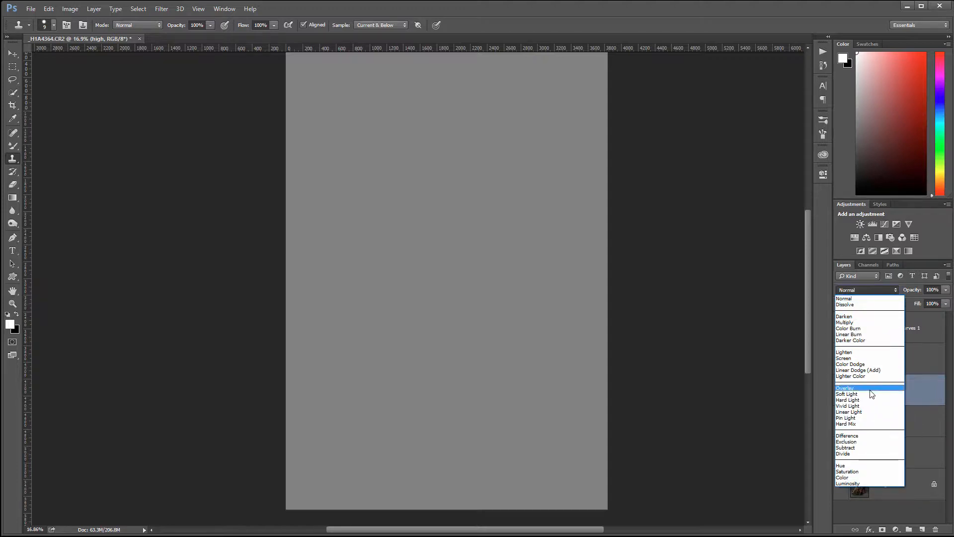
left_click(854, 412)
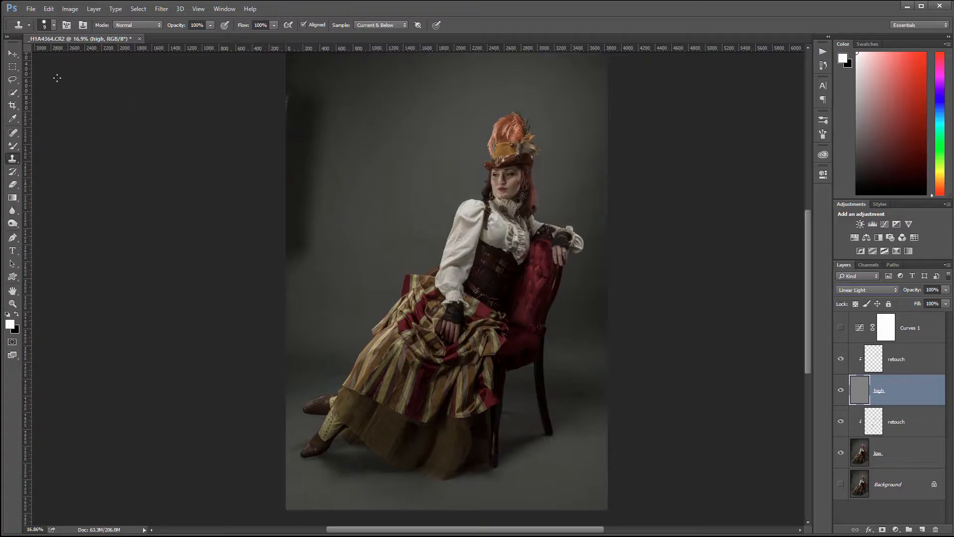
- Switch to Move, zoom to about 33% on the upper body and hat, and solo the Background photo
key("v")
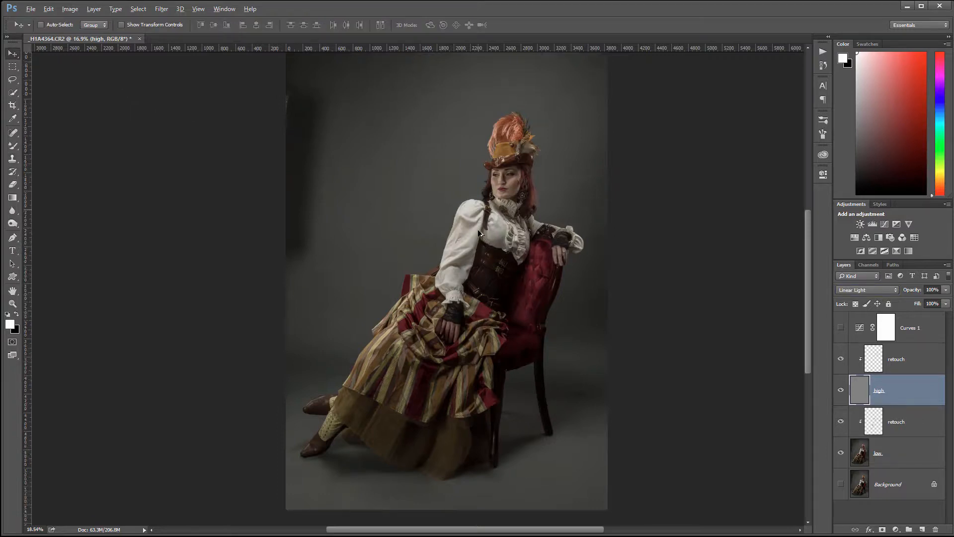
scroll(509, 224, "up", 1)
scroll(544, 218, "up", 1)
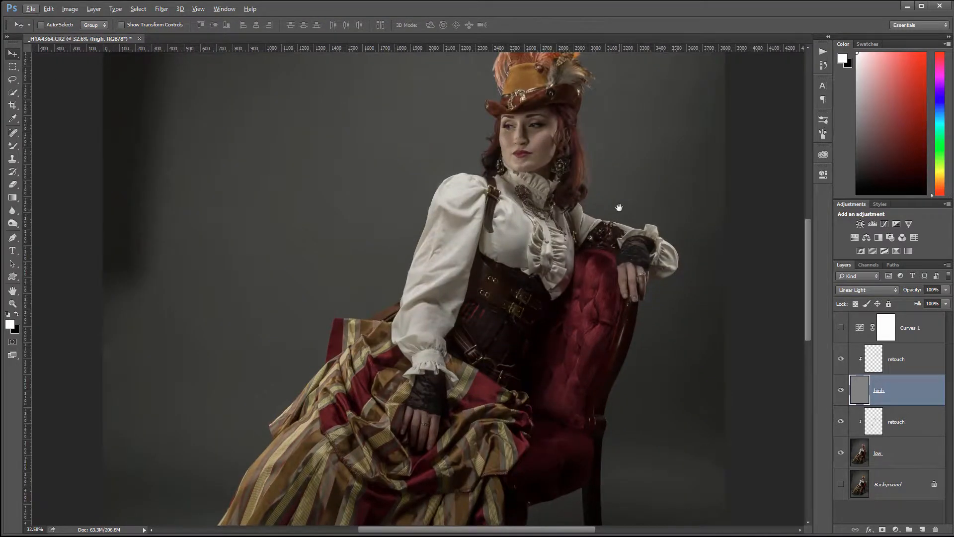
left_click_drag(619, 207, 556, 284)
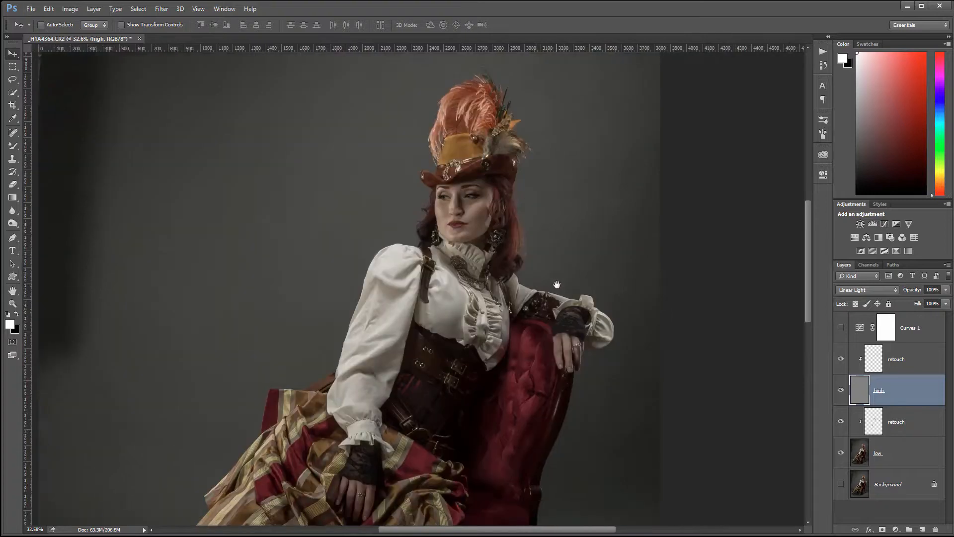
left_click(843, 486, "alt")
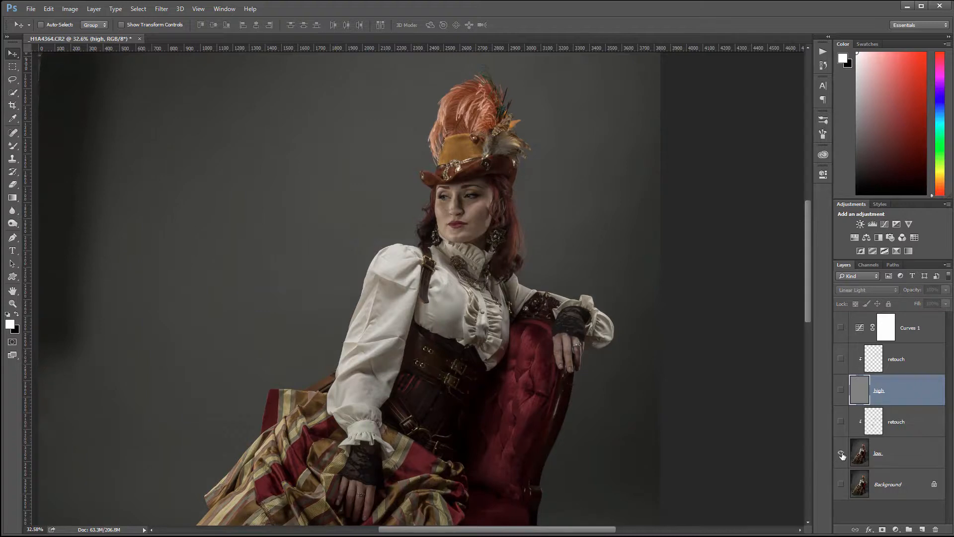
- Flip the Background layer solo on and off repeatedly, finishing with the retouched layers visible
left_click(841, 485, "alt")
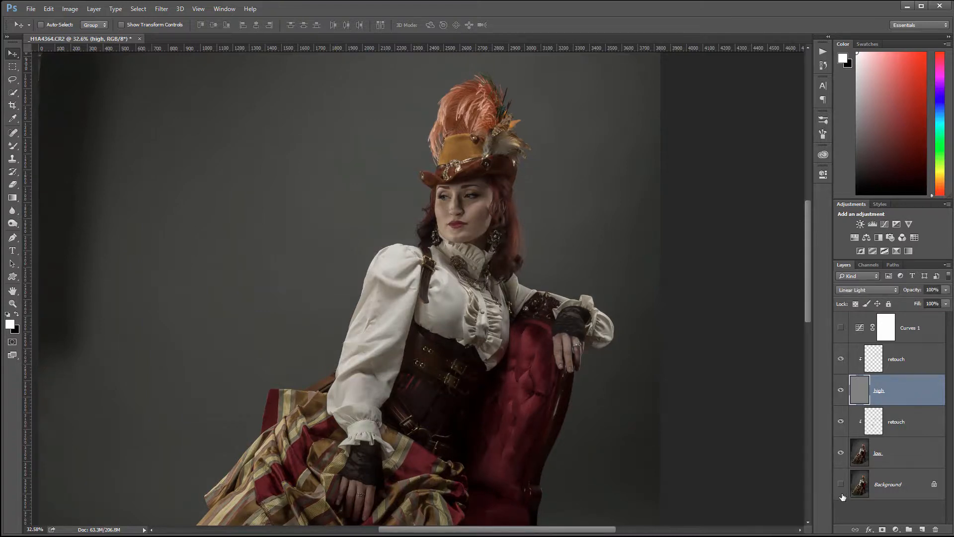
left_click(841, 485, "alt")
left_click(841, 486, "alt")
left_click(842, 486, "alt")
left_click(841, 486, "alt")
left_click(841, 485, "alt")
left_click(841, 486, "alt")
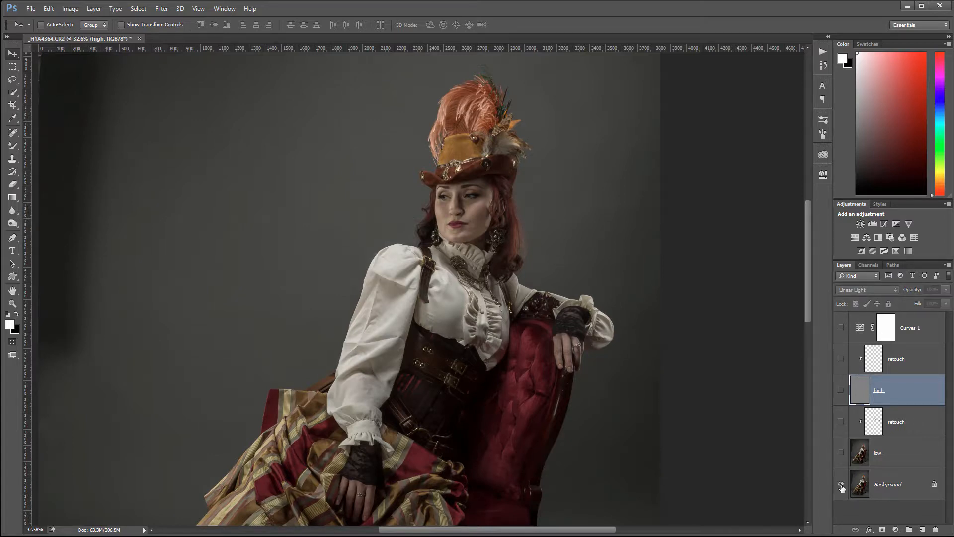
left_click(841, 486, "alt")
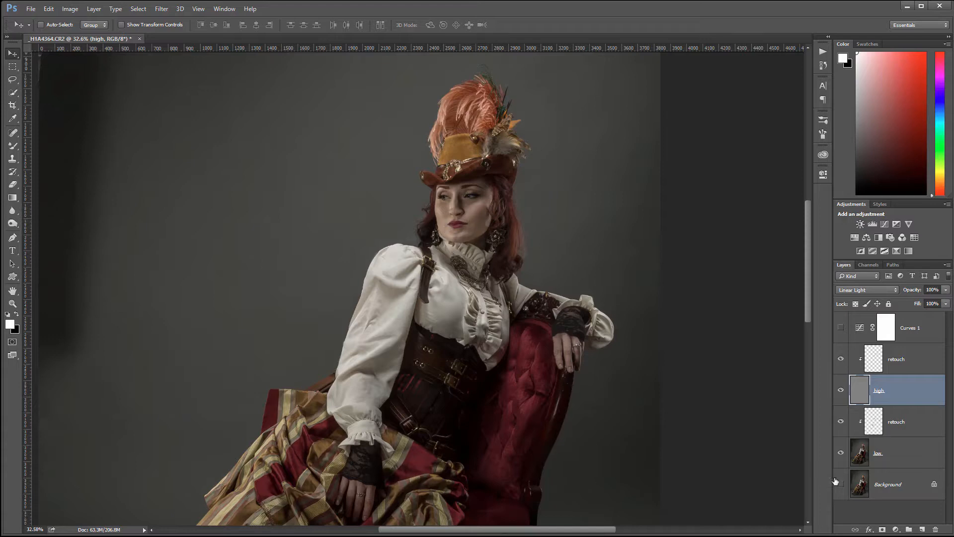
left_click(837, 484, "alt")
left_click(838, 484, "alt")
left_click(838, 485, "alt")
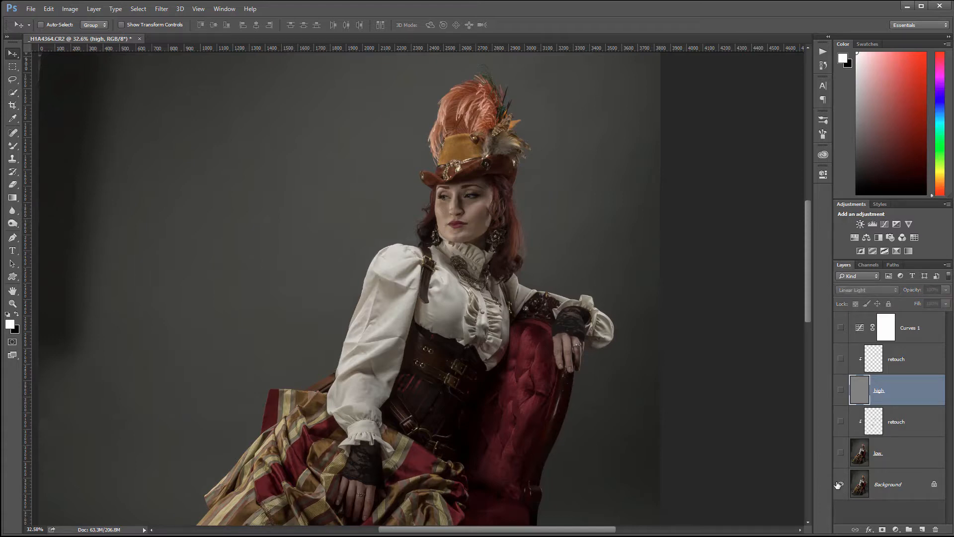
left_click(839, 485, "alt")
left_click(838, 485, "alt")
left_click(838, 484, "alt")
left_click(838, 485, "alt")
left_click(838, 485, "alt")
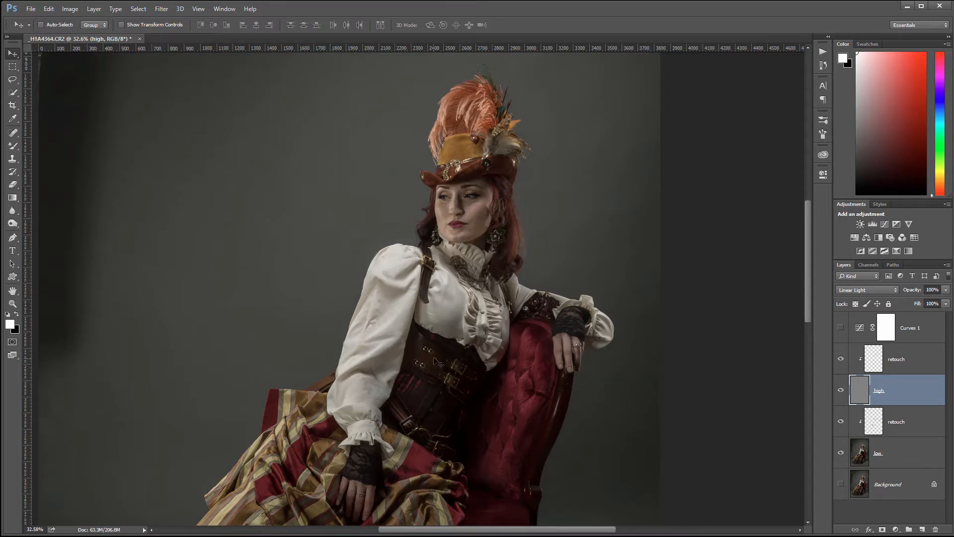
- Zoom out to about 22% and centre the full portrait from feathered hat to boots
scroll(434, 362, "down", 3)
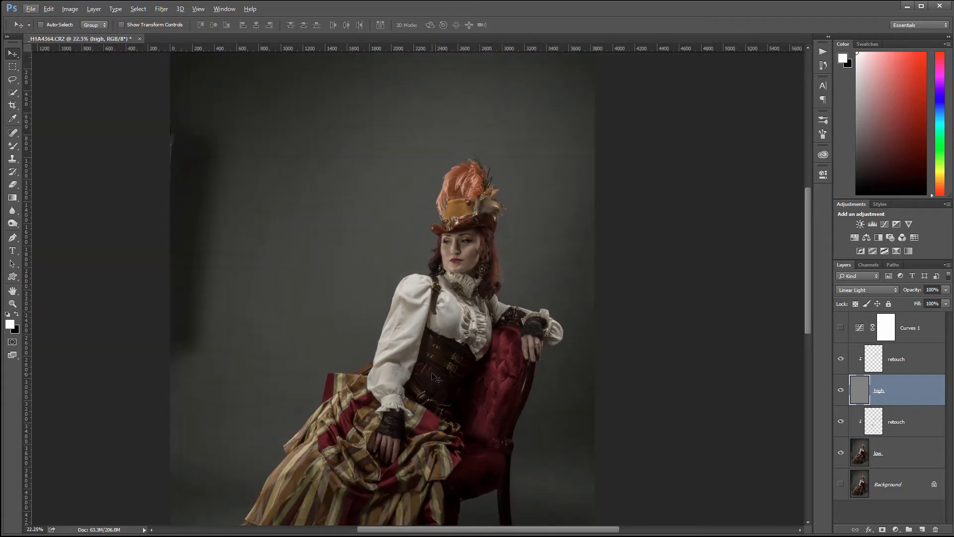
left_click_drag(453, 379, 485, 384)
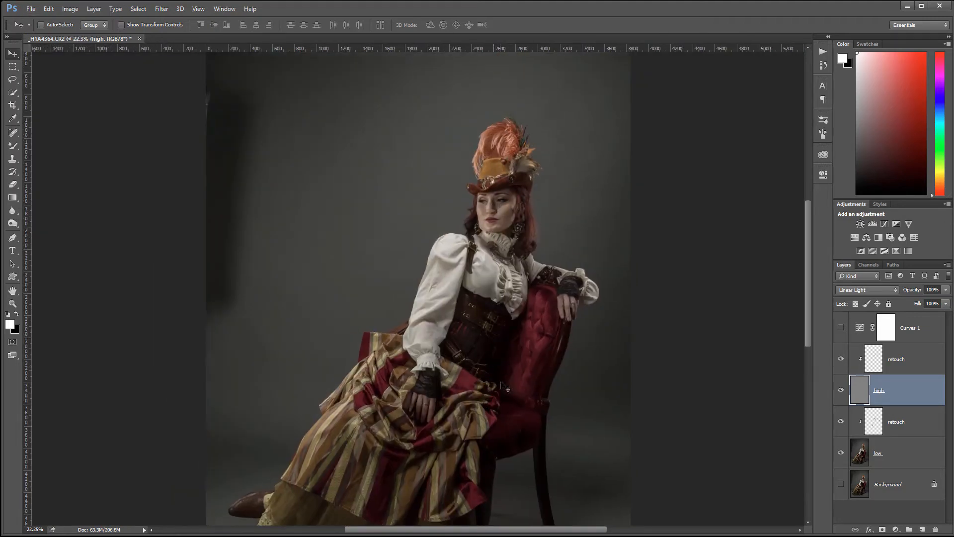
left_click_drag(496, 365, 491, 331)
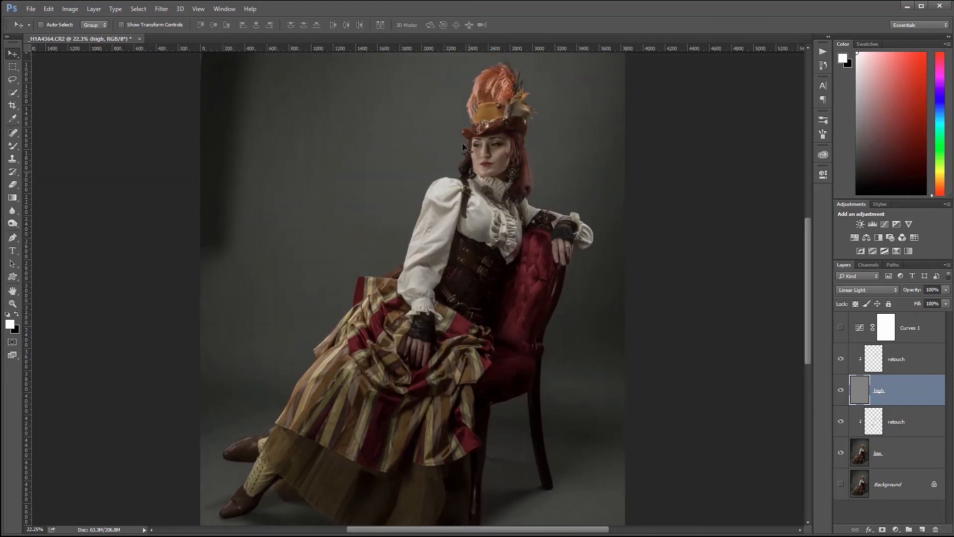